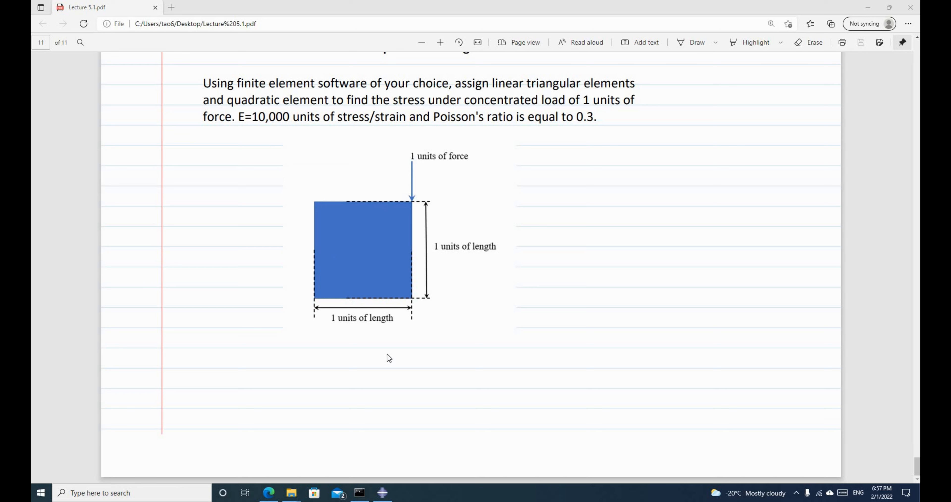
# Step: Switch to Abaqus/CAE and select the Part module
pyautogui.moveTo(386, 494)
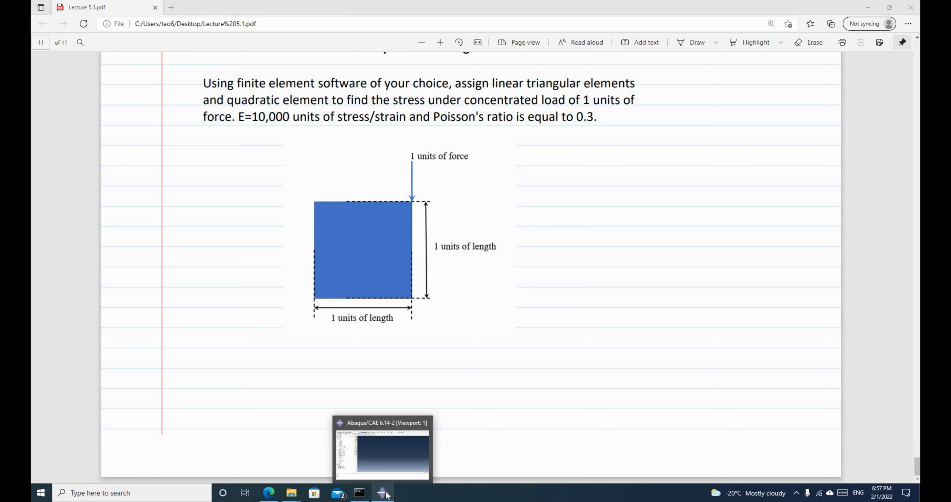
pyautogui.moveTo(387, 461)
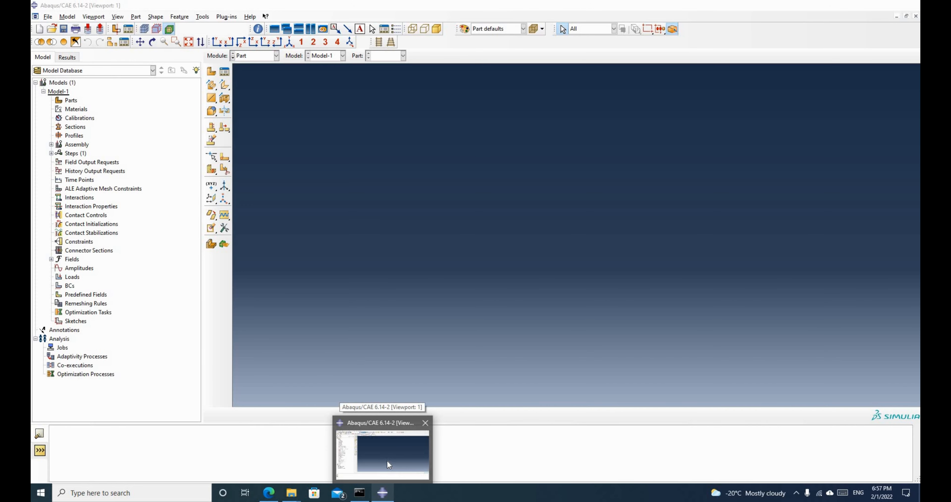
pyautogui.click(387, 461)
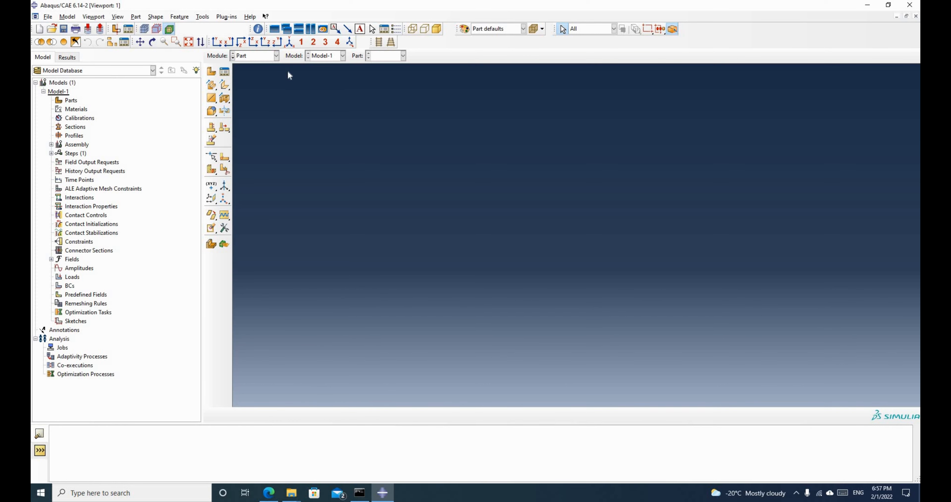
pyautogui.click(275, 57)
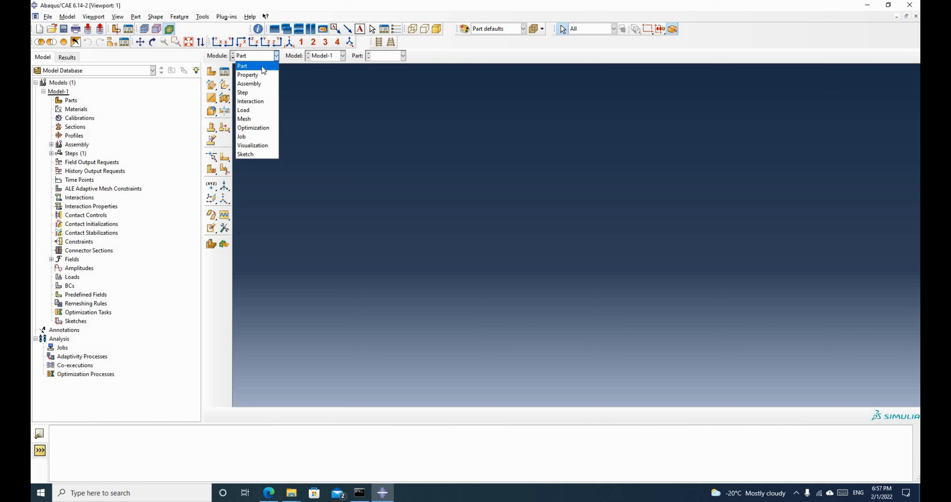
pyautogui.click(264, 70)
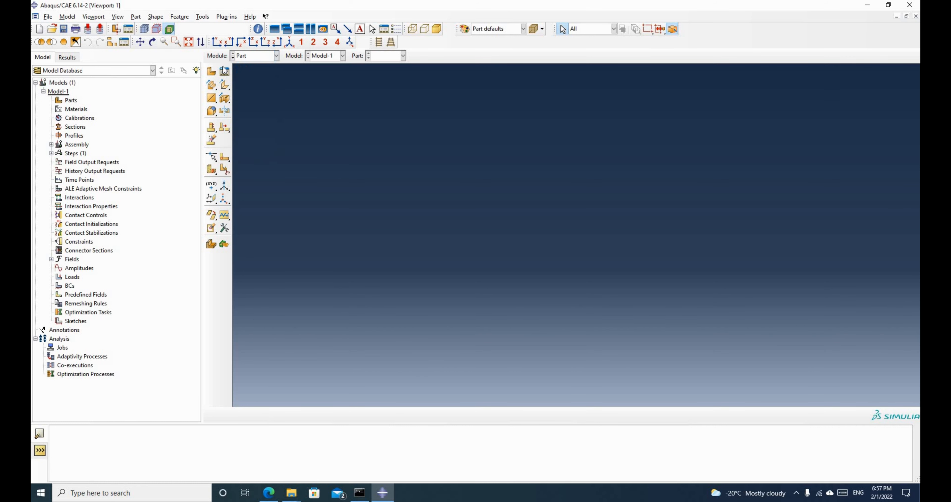
# Step: Create a 2D planar deformable shell part named Rectangle with an approximate size of 5
pyautogui.click(212, 74)
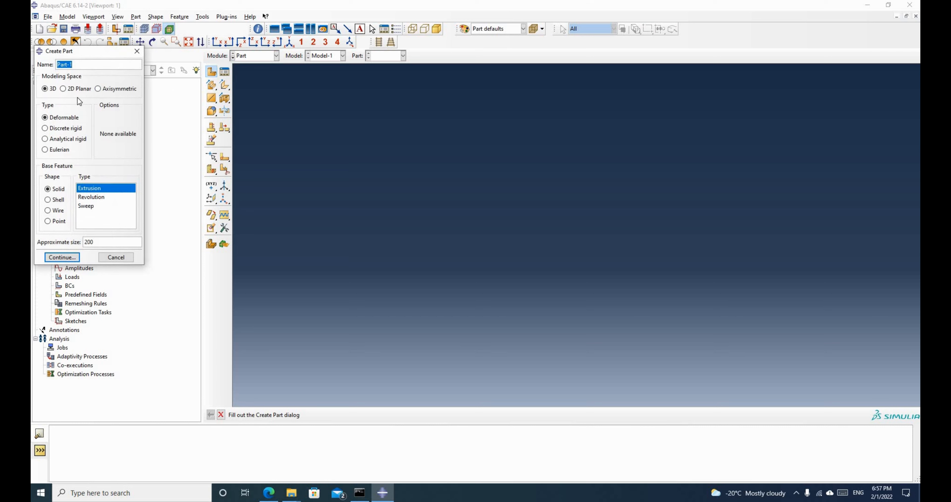
pyautogui.click(63, 89)
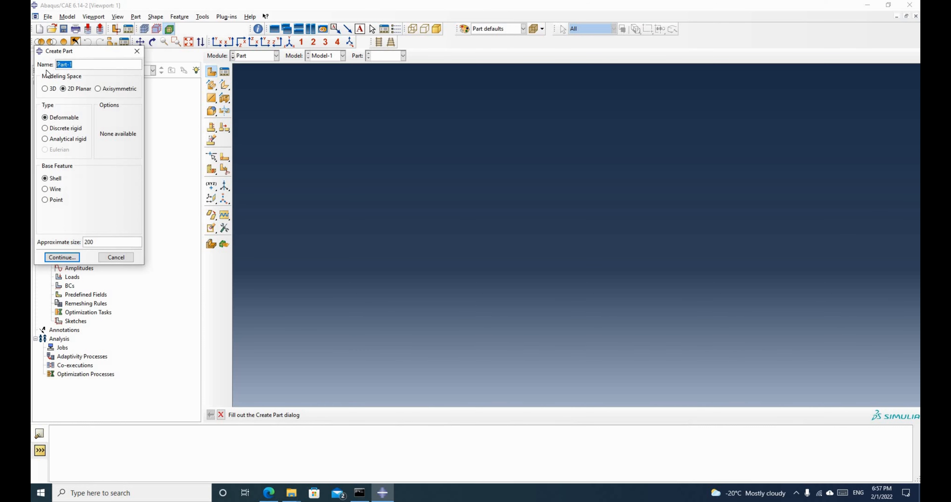
pyautogui.write('Rectangle')
pyautogui.moveTo(99, 242); pyautogui.dragTo(79, 246)
pyautogui.write('5')
pyautogui.click(70, 257)
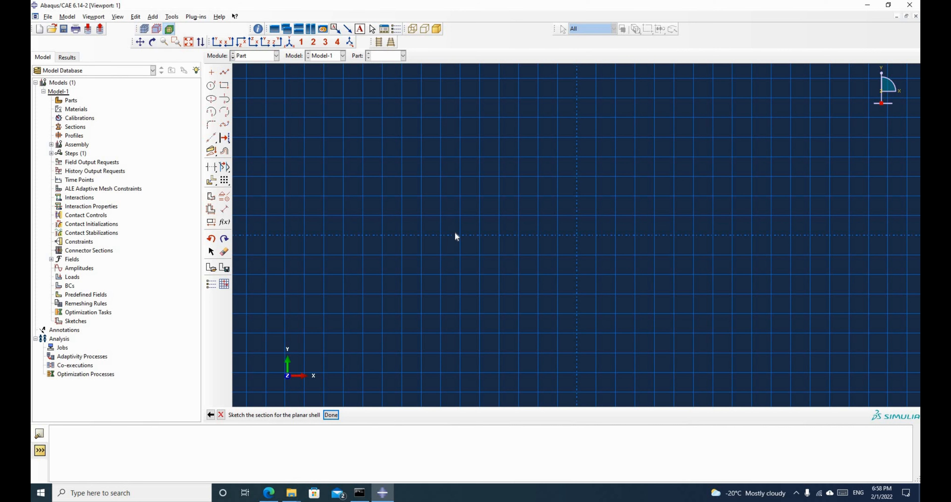
# Step: Sketch a rectangle with opposite corners at 0,0 and 1,1 and finish the sketch to generate the planar shell
pyautogui.scroll(-2, 456, 236)
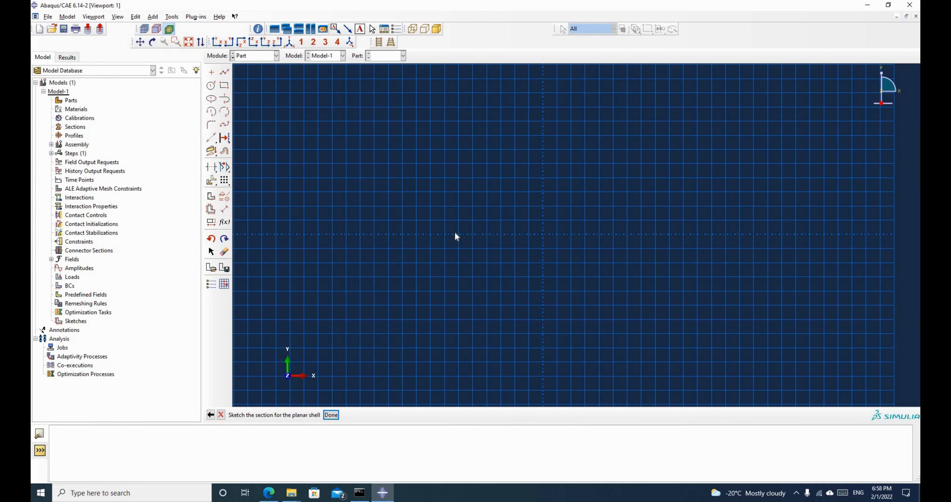
pyautogui.click(225, 87)
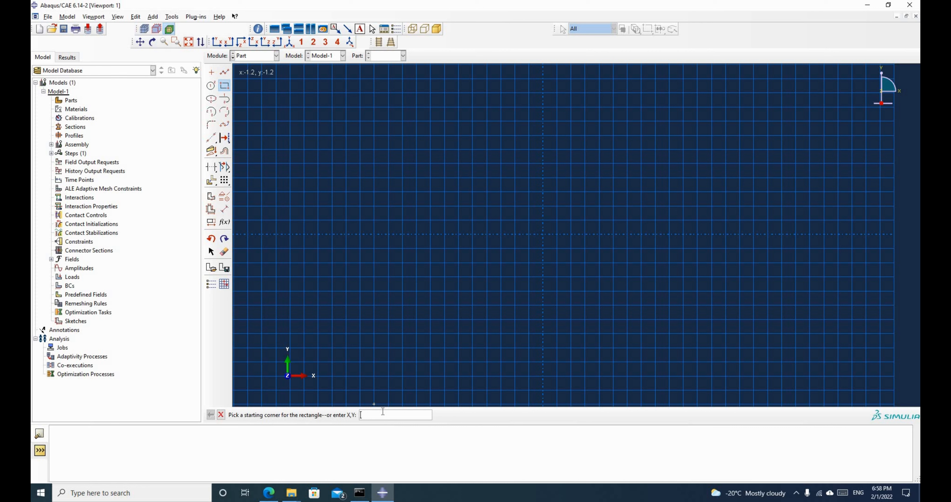
pyautogui.write('0,0')
pyautogui.press('Return')
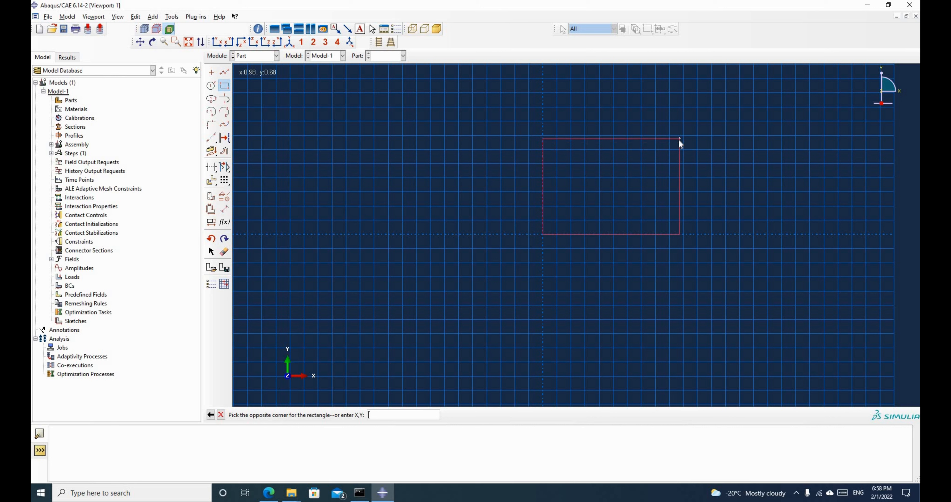
pyautogui.write('1,1')
pyautogui.press('Return')
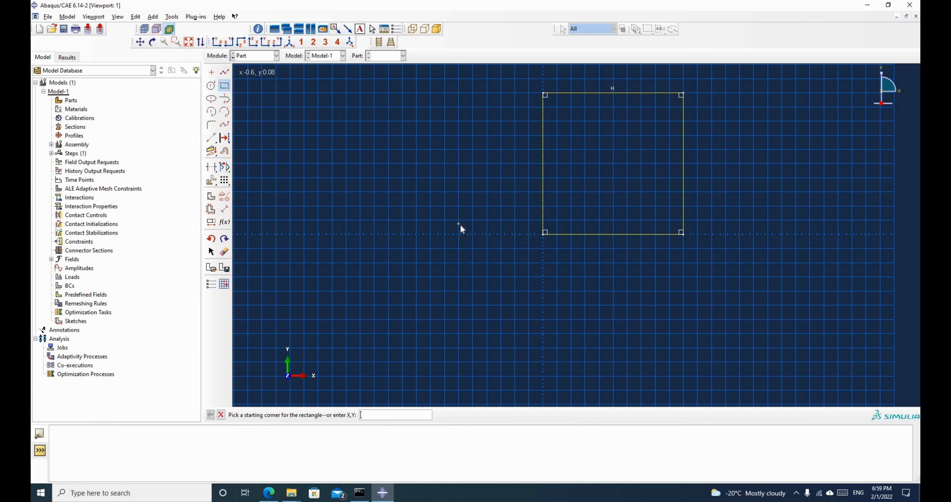
pyautogui.press('Escape')
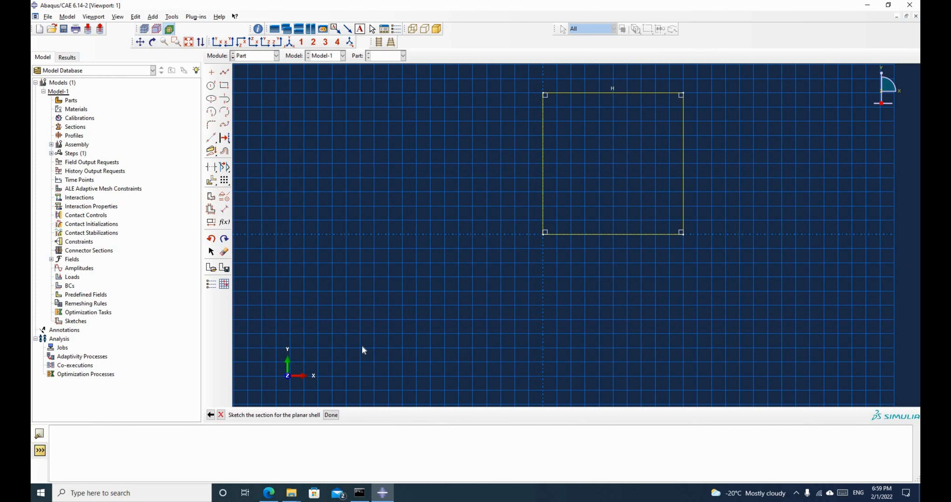
pyautogui.click(331, 415)
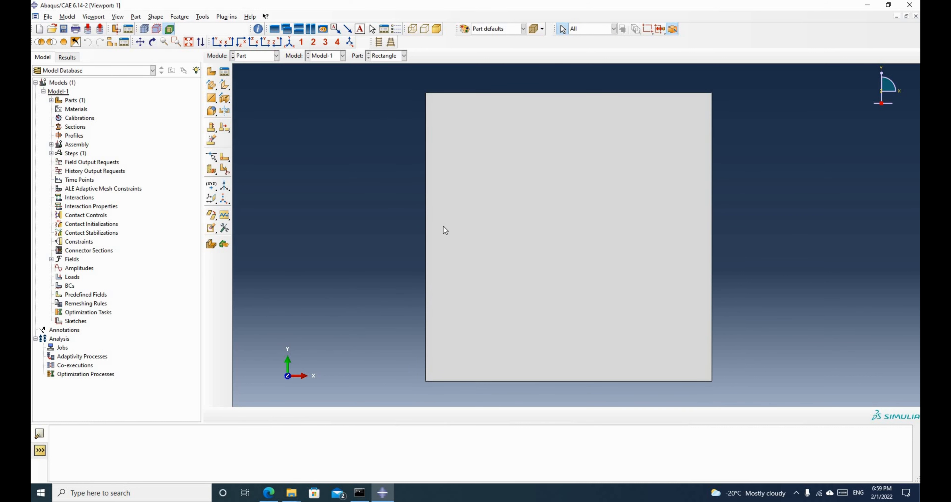
# Step: Inspect the square part in a rotated view and several standard views, ending in the XY view
pyautogui.click(152, 42)
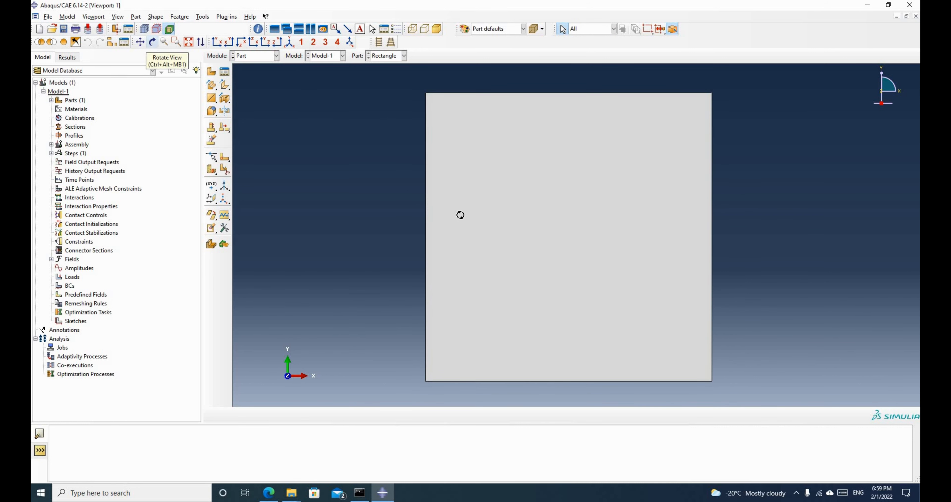
pyautogui.moveTo(461, 214); pyautogui.dragTo(507, 236)
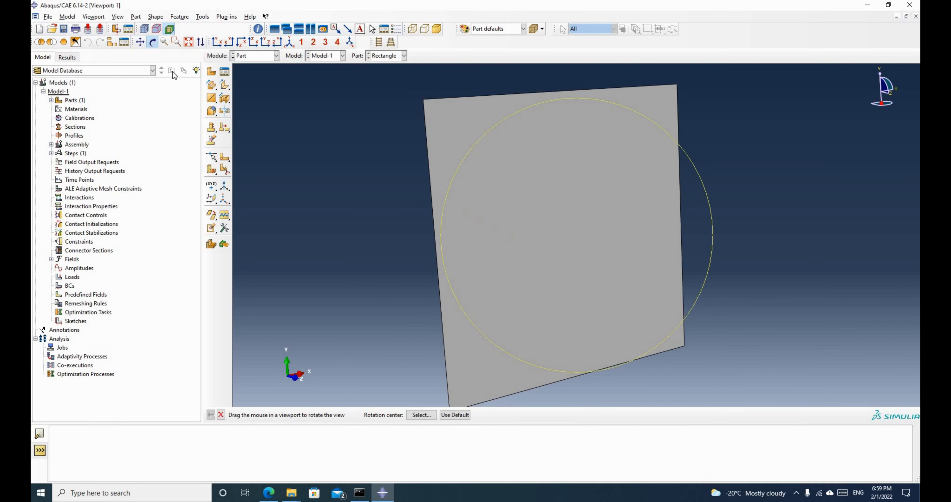
pyautogui.click(217, 43)
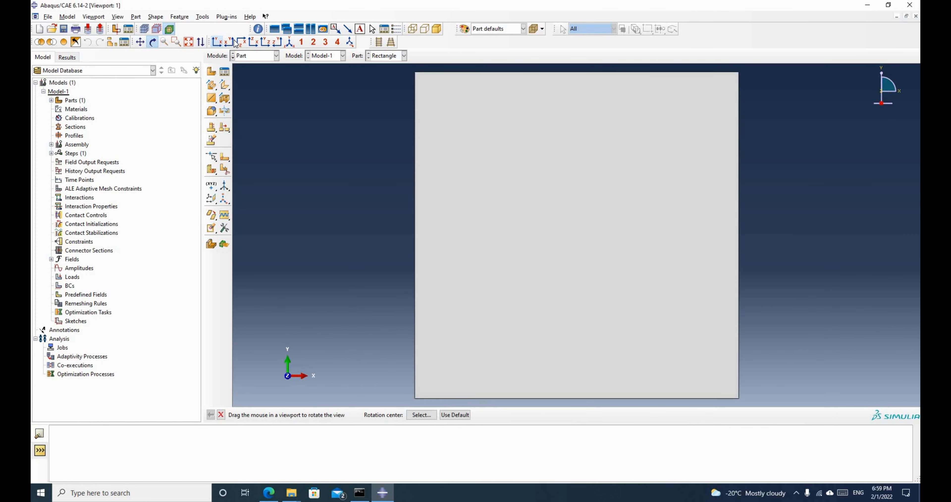
pyautogui.click(229, 42)
pyautogui.click(241, 42)
pyautogui.click(253, 42)
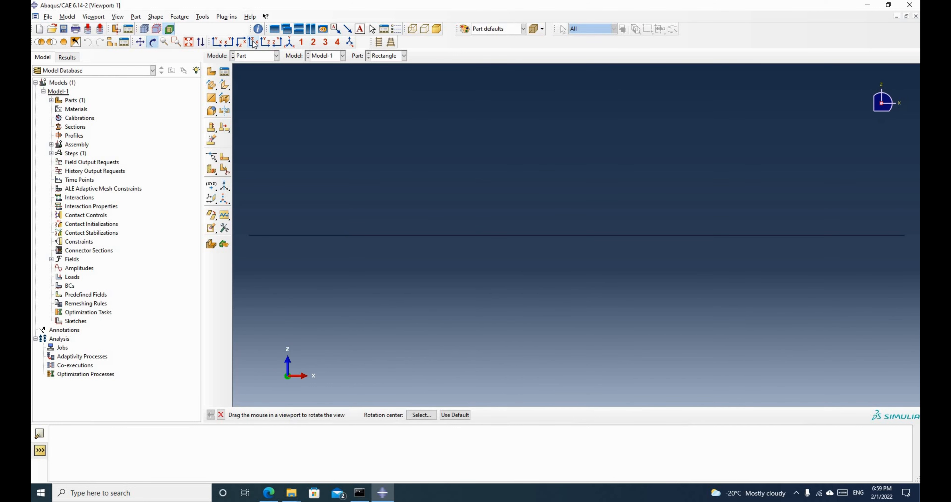
pyautogui.click(217, 42)
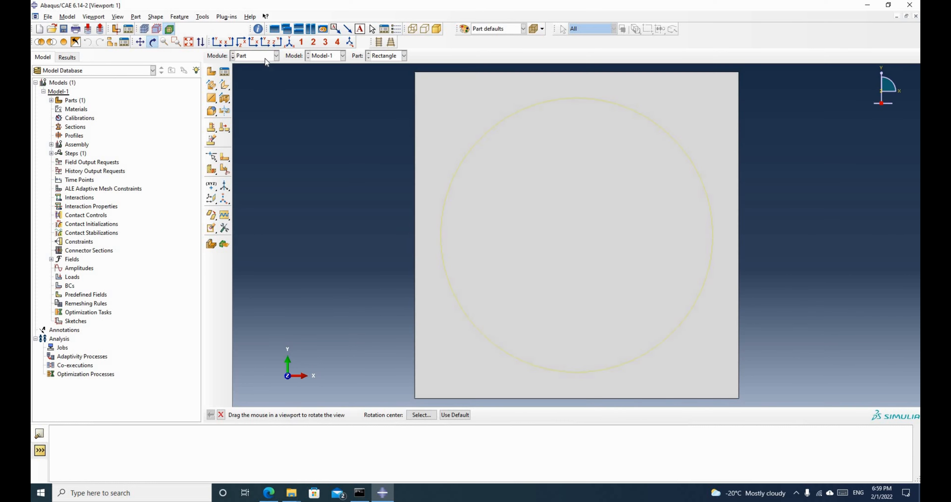
# Step: In the Mesh module, seed the part's left edge by number with 1 element
pyautogui.click(276, 56)
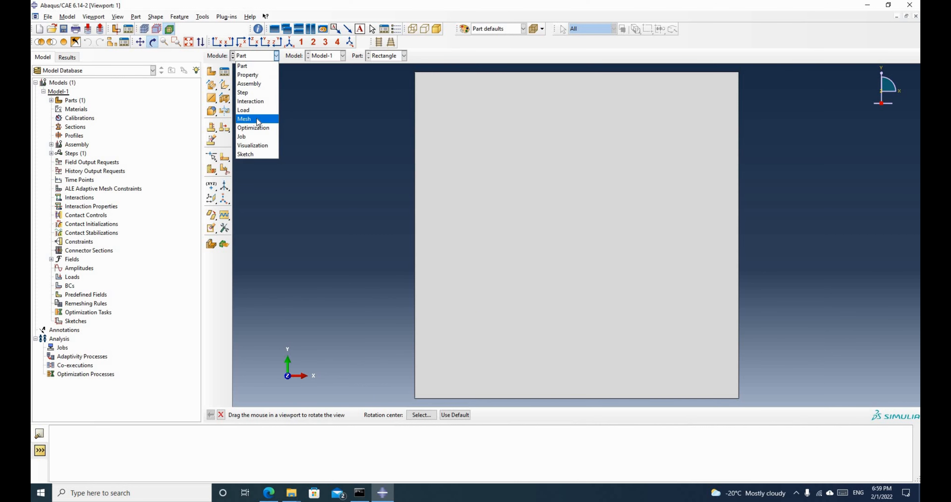
pyautogui.click(257, 119)
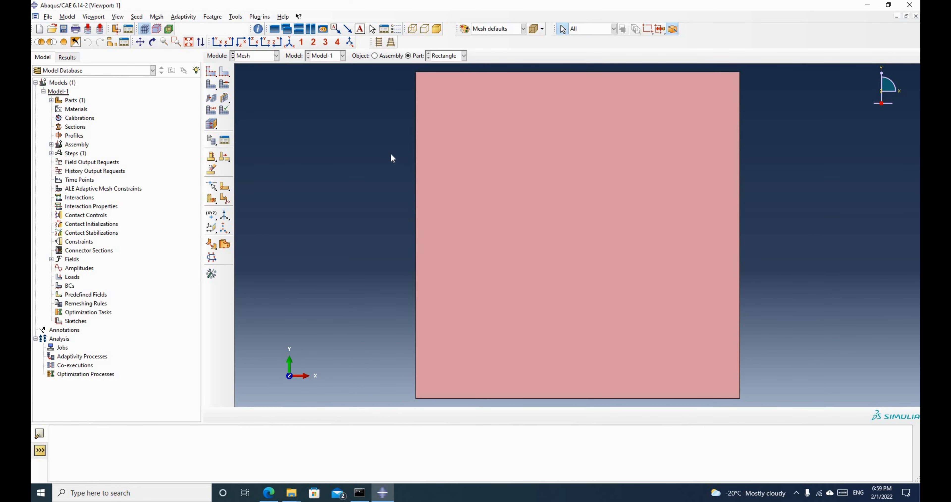
pyautogui.scroll(-1, 392, 158)
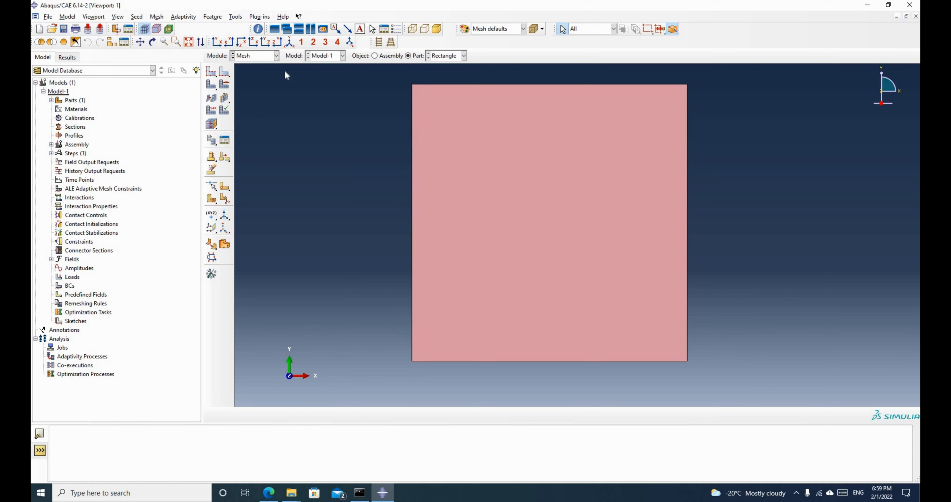
pyautogui.click(222, 73)
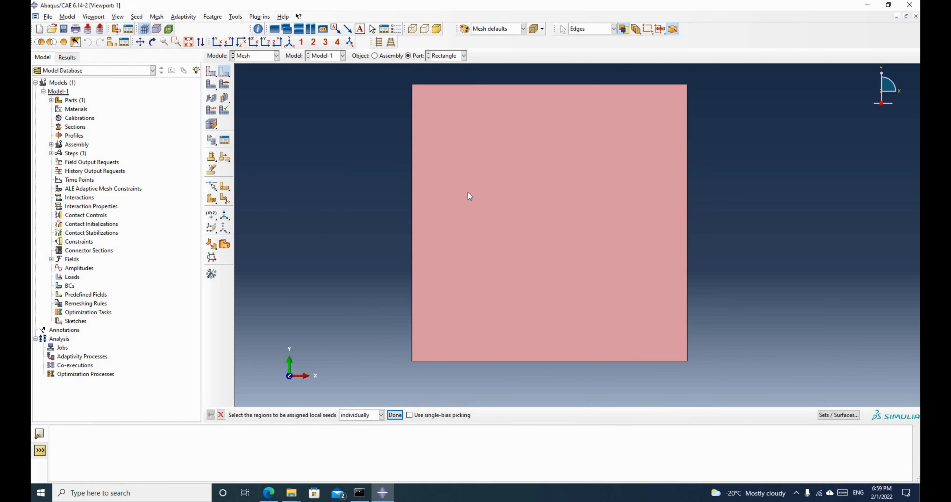
pyautogui.click(412, 203)
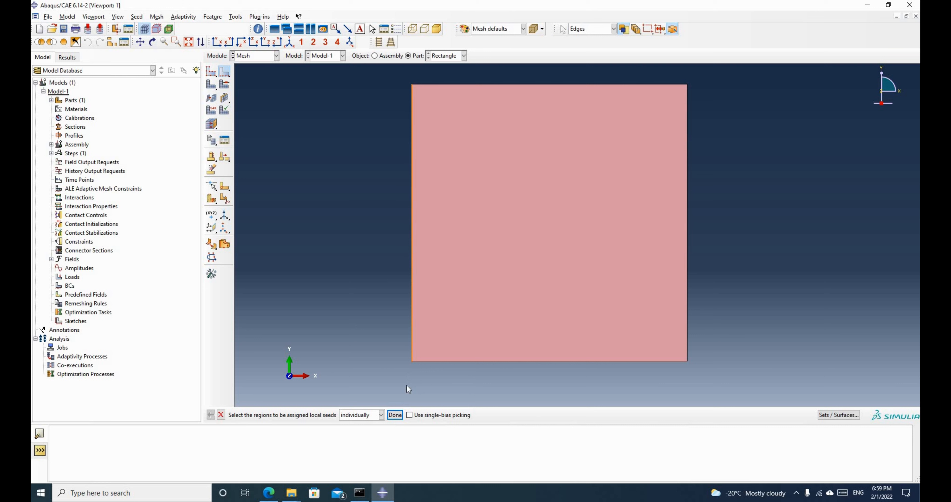
pyautogui.click(395, 415)
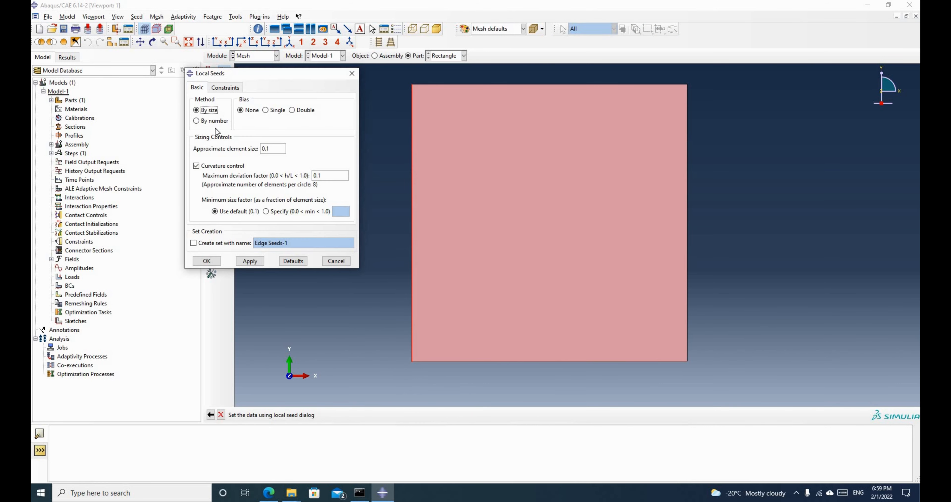
pyautogui.click(213, 122)
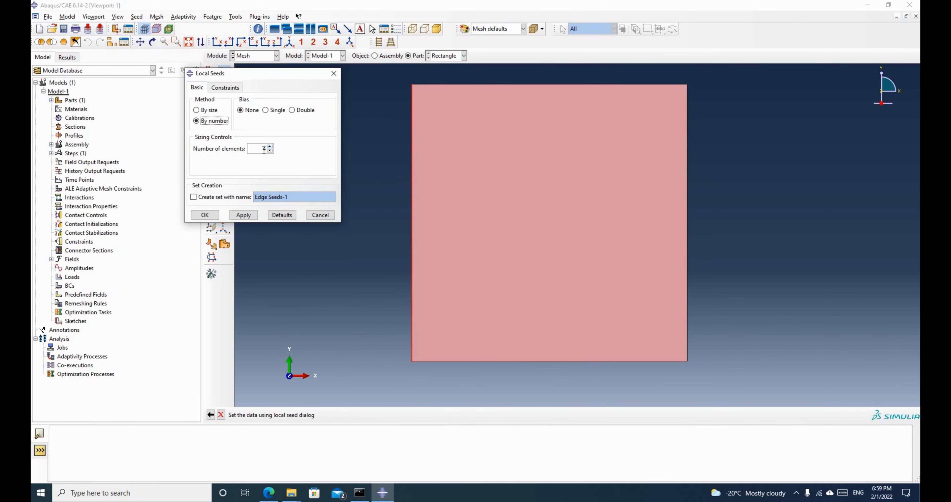
pyautogui.doubleClick(265, 149)
pyautogui.write('10')
pyautogui.click(244, 215)
pyautogui.click(205, 215)
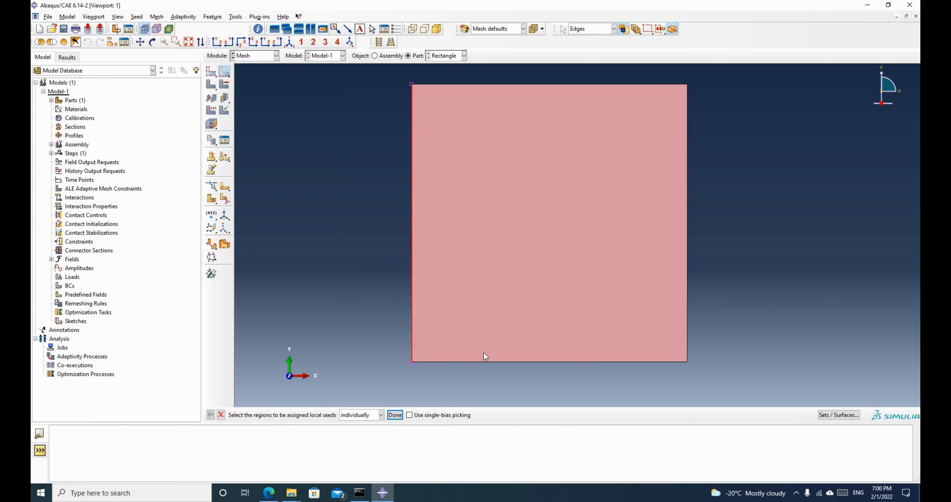
# Step: Assign local seeds by number to the part's bottom and right edges, with 1 element on each
pyautogui.click(507, 363)
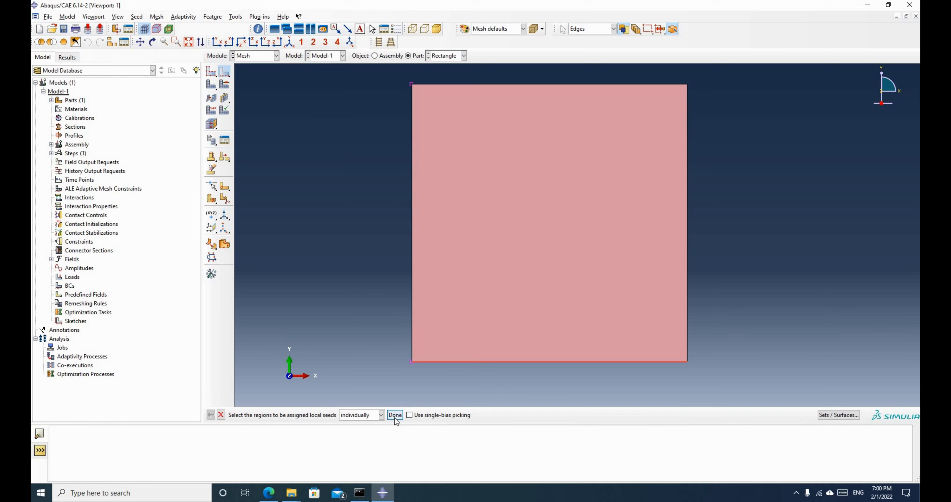
pyautogui.click(395, 414)
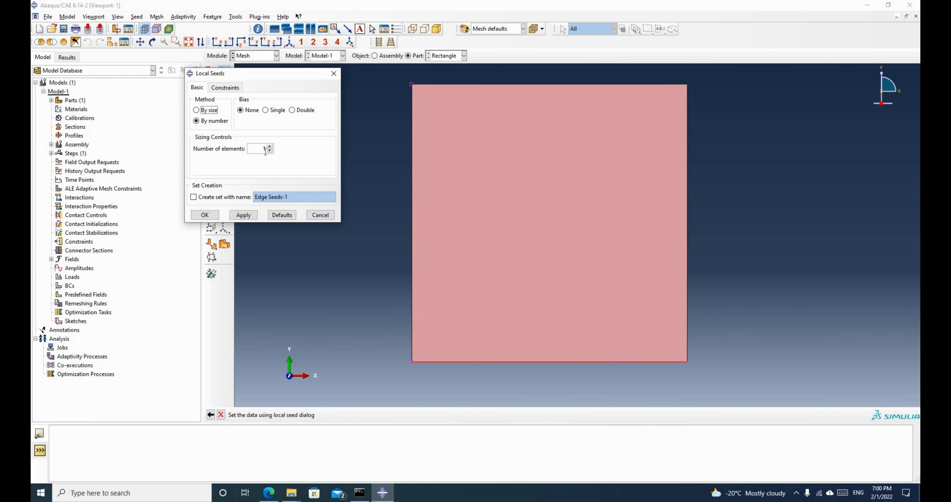
pyautogui.click(242, 217)
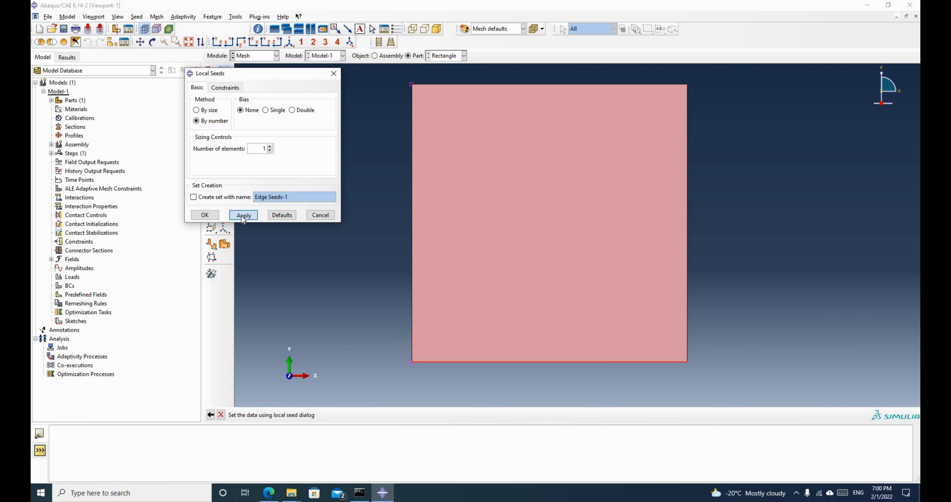
pyautogui.click(205, 215)
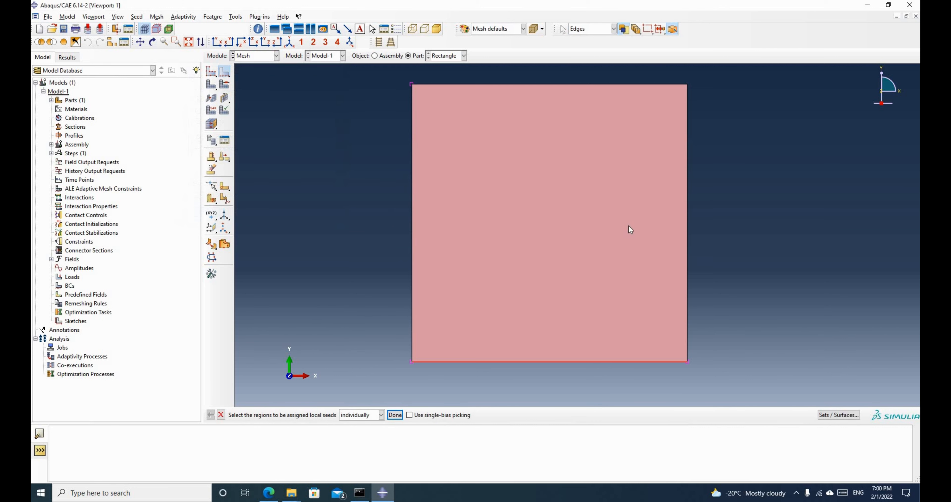
pyautogui.click(688, 217)
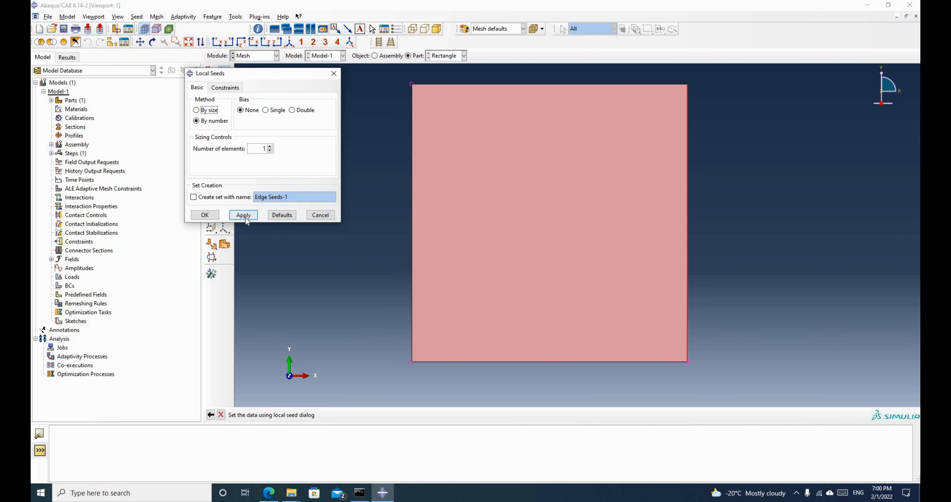
pyautogui.click(205, 215)
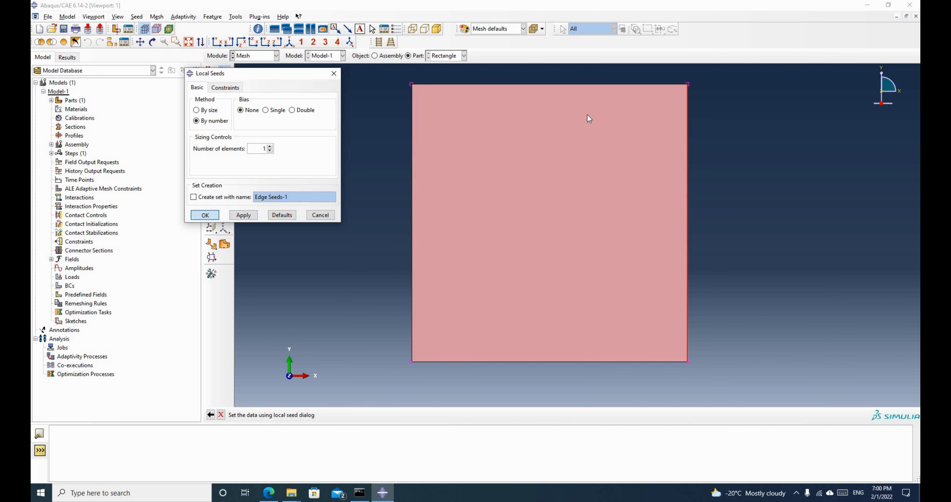
# Step: Seed the square's top edge by number with 1 element
pyautogui.click(578, 85)
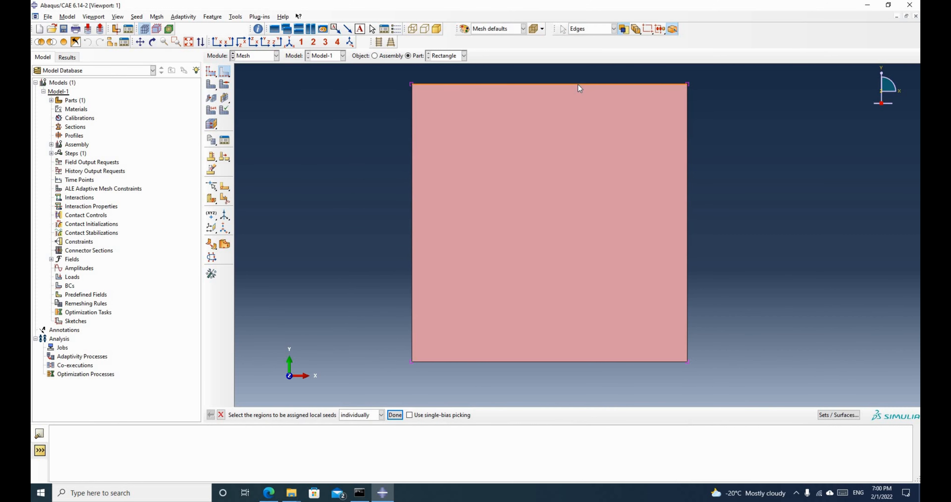
pyautogui.click(399, 416)
pyautogui.click(395, 415)
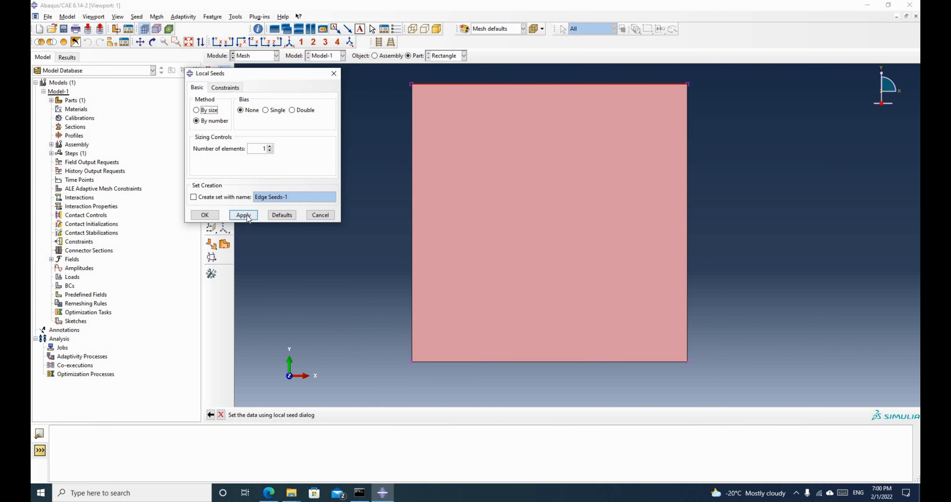
pyautogui.click(204, 214)
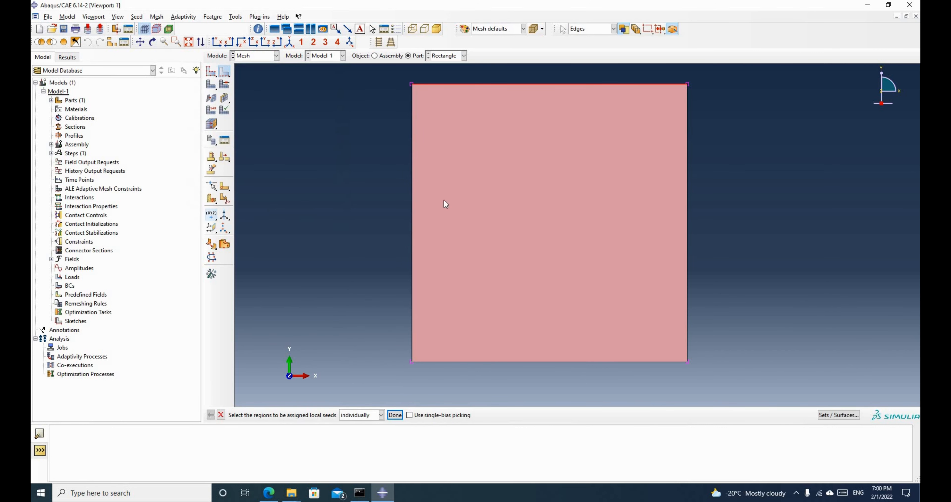
# Step: Set the mesh controls to the Tri element shape with the Free technique and mesh the part
pyautogui.click(225, 86)
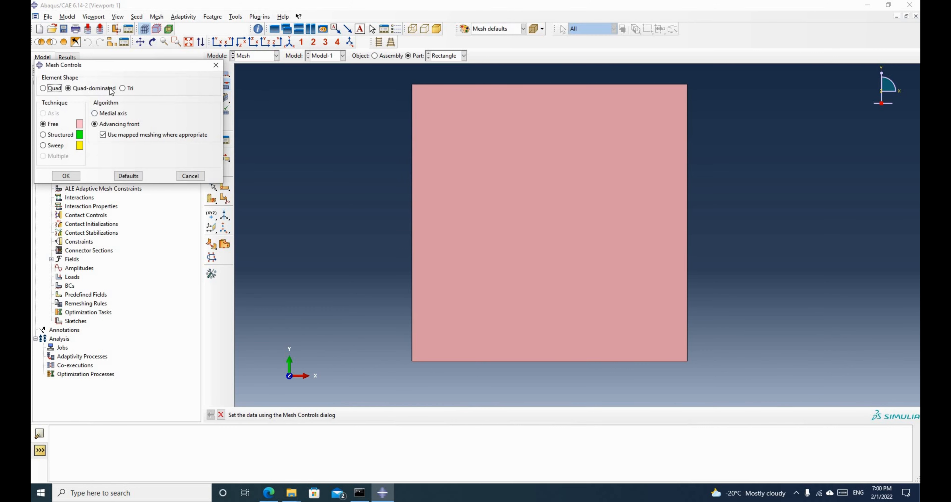
pyautogui.click(122, 88)
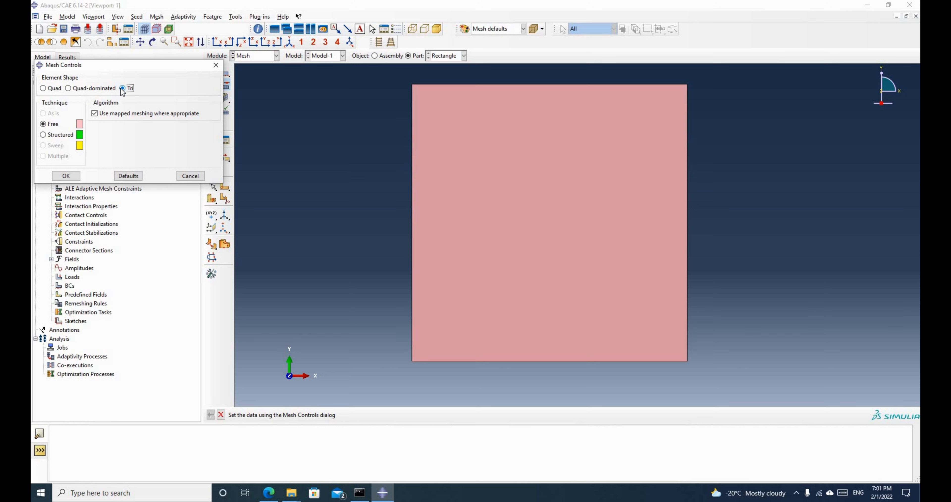
pyautogui.click(67, 176)
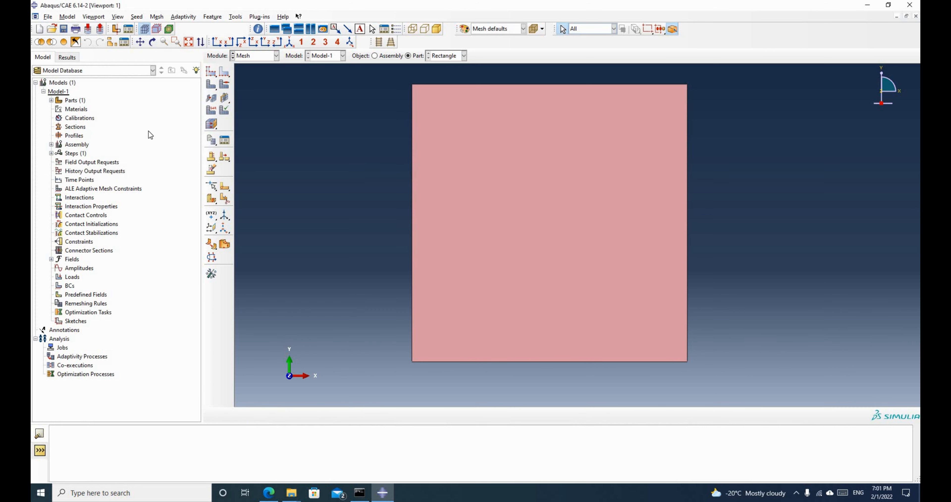
pyautogui.click(211, 86)
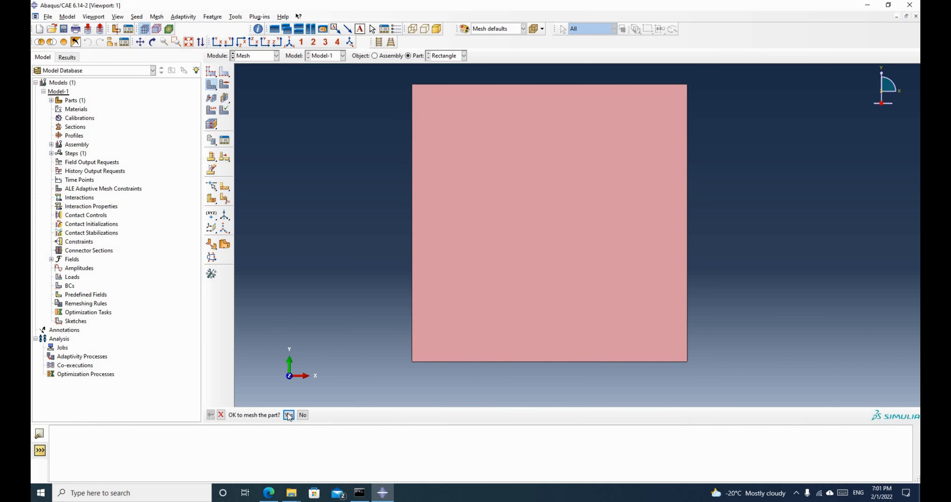
pyautogui.click(289, 415)
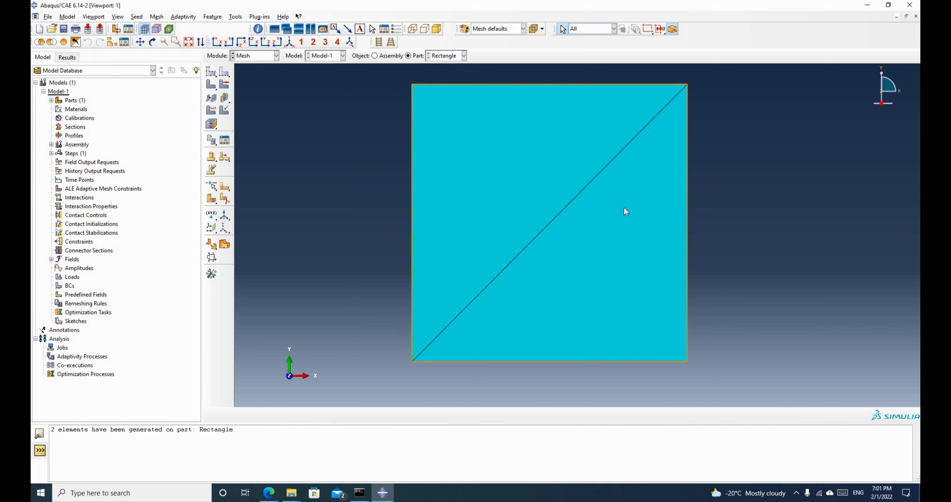
# Step: Assign the linear Standard element type from the Plane Strain family, CPE3, to the meshed square
pyautogui.click(212, 110)
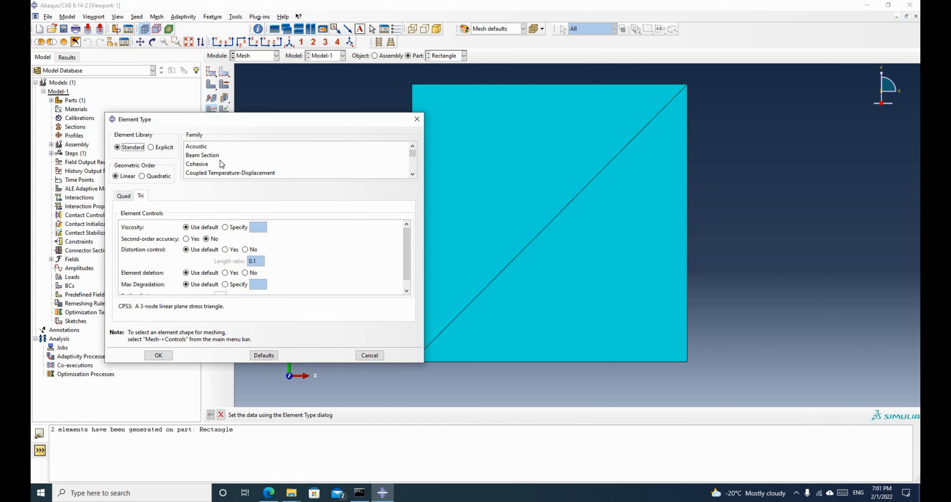
pyautogui.scroll(-3, 219, 160)
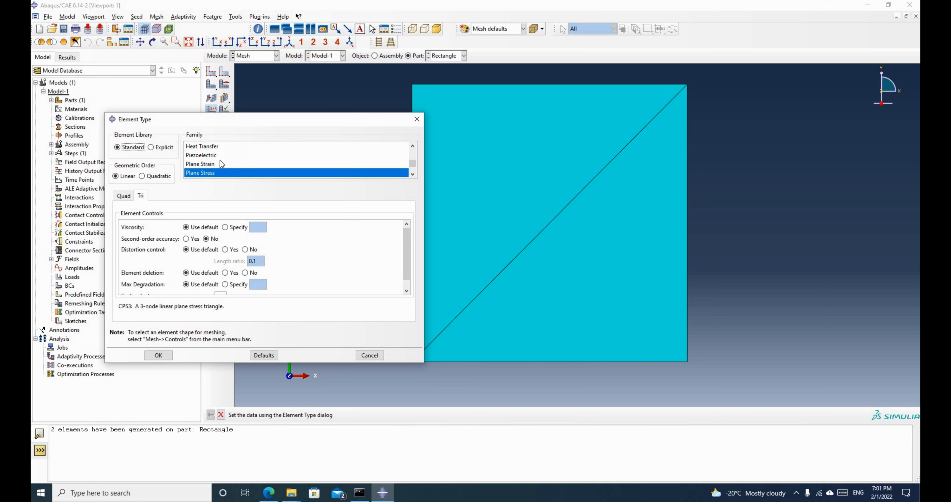
pyautogui.scroll(-1, 220, 160)
pyautogui.scroll(1, 220, 165)
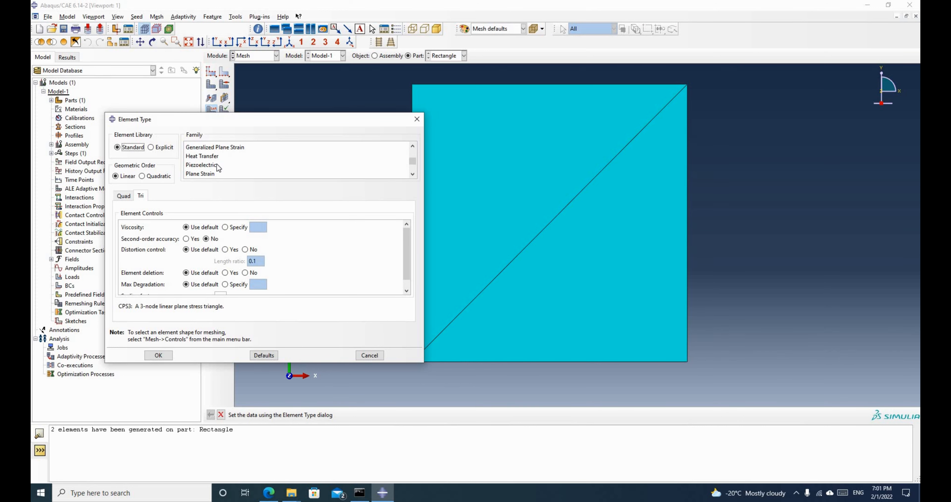
pyautogui.scroll(-1, 217, 163)
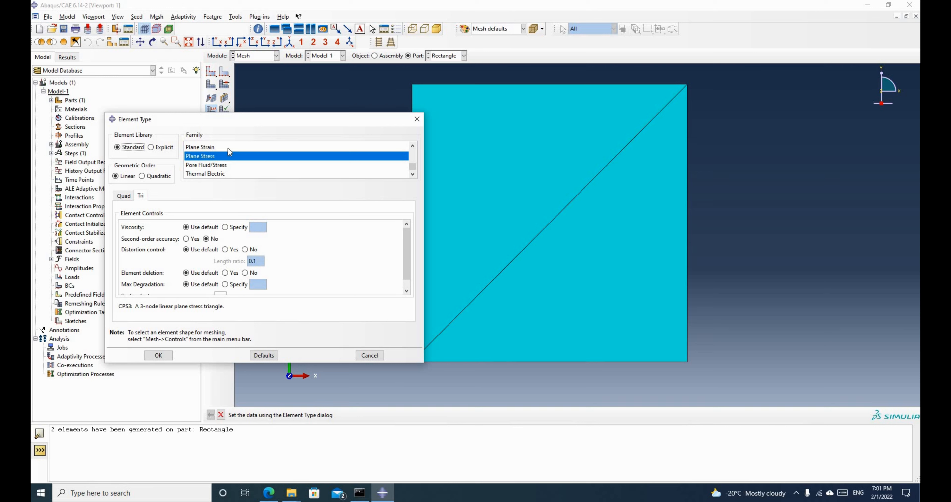
pyautogui.click(210, 149)
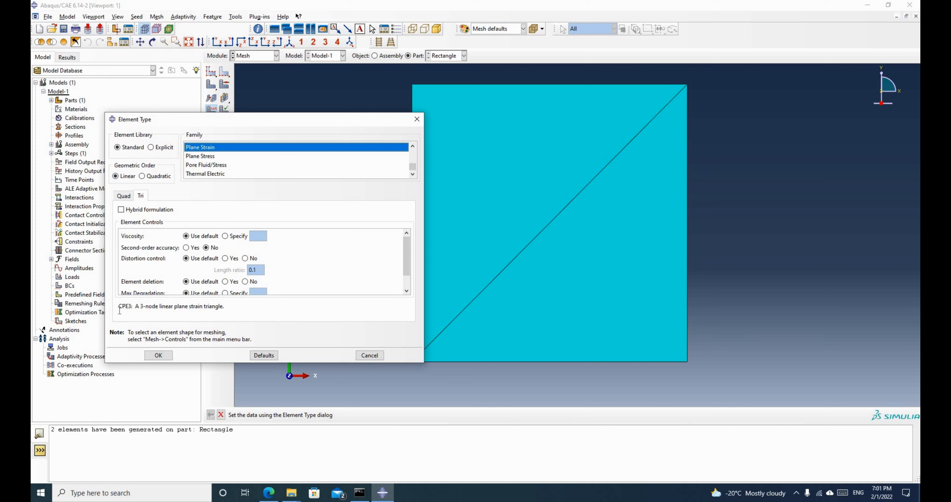
pyautogui.moveTo(119, 308); pyautogui.dragTo(132, 307)
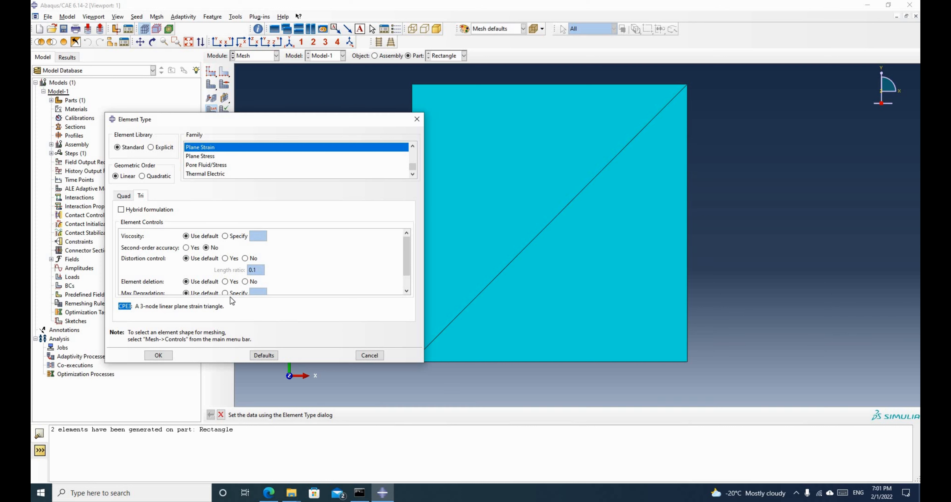
pyautogui.click(157, 355)
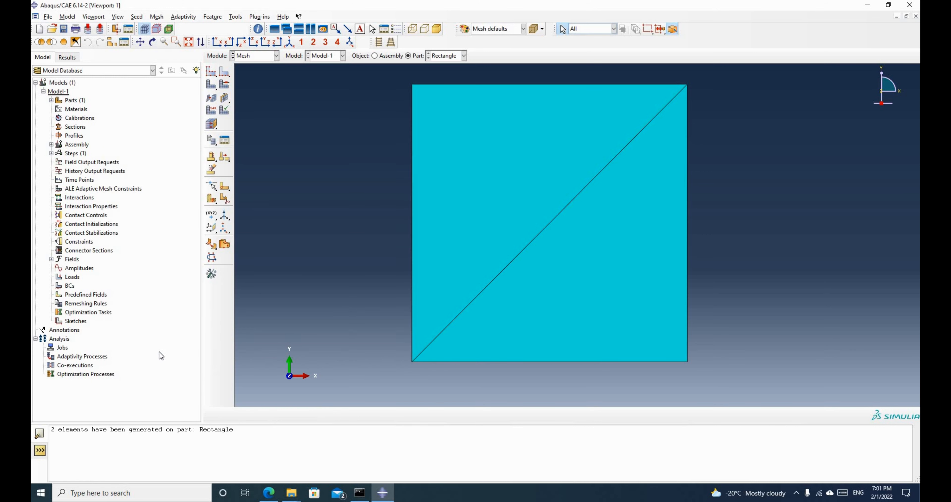
# Step: In the Property module, create a material named MaterialRectangle and add an Elastic behavior to it
pyautogui.scroll(4, 436, 274)
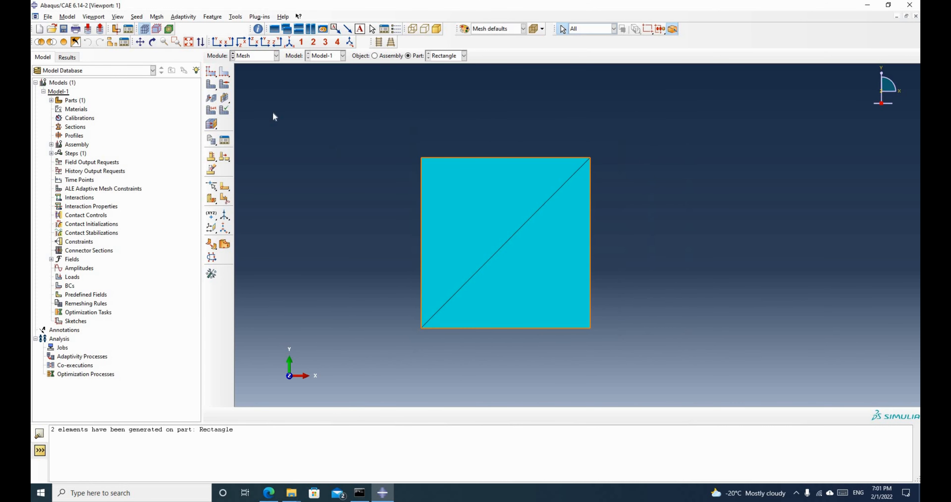
pyautogui.click(276, 56)
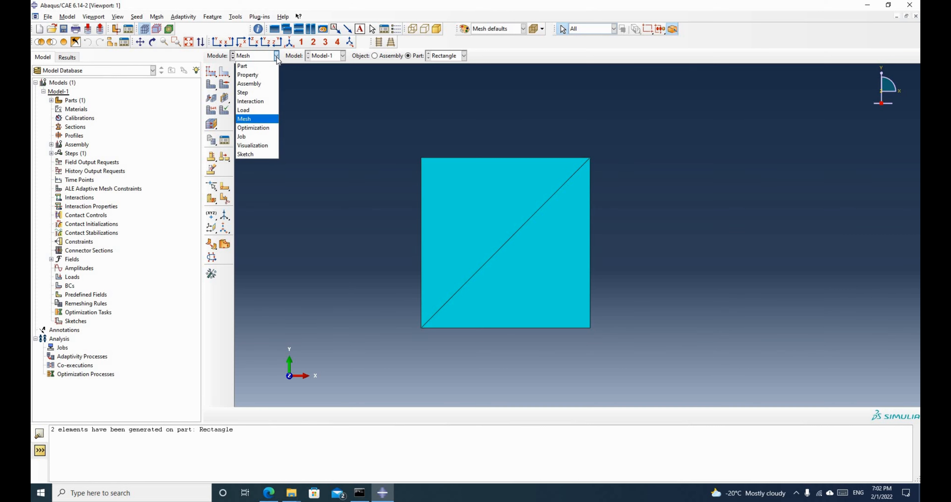
pyautogui.click(260, 76)
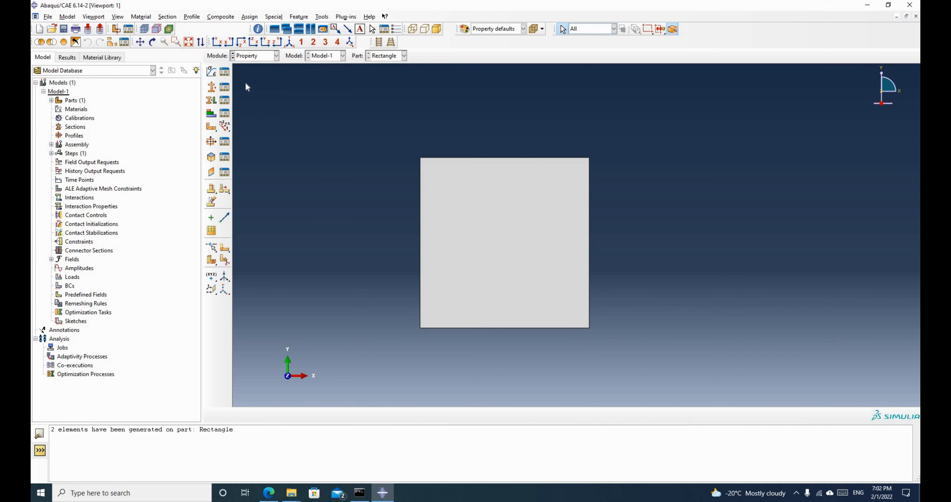
pyautogui.click(212, 72)
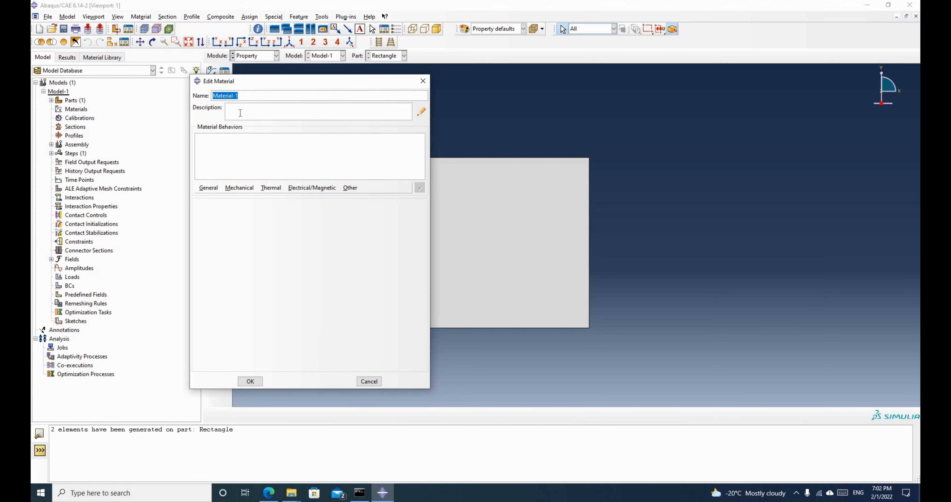
pyautogui.press('BackSpace')
pyautogui.write('MaterialRectangle')
pyautogui.click(242, 189)
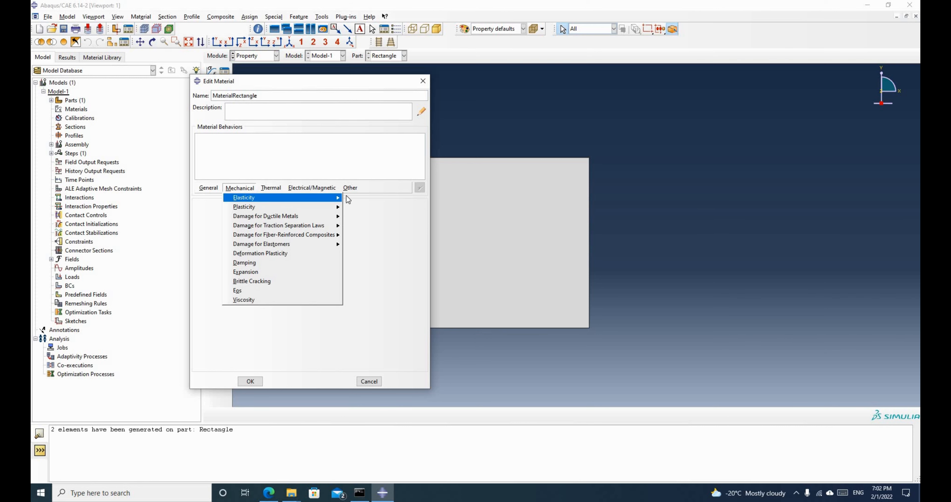
pyautogui.moveTo(336, 198)
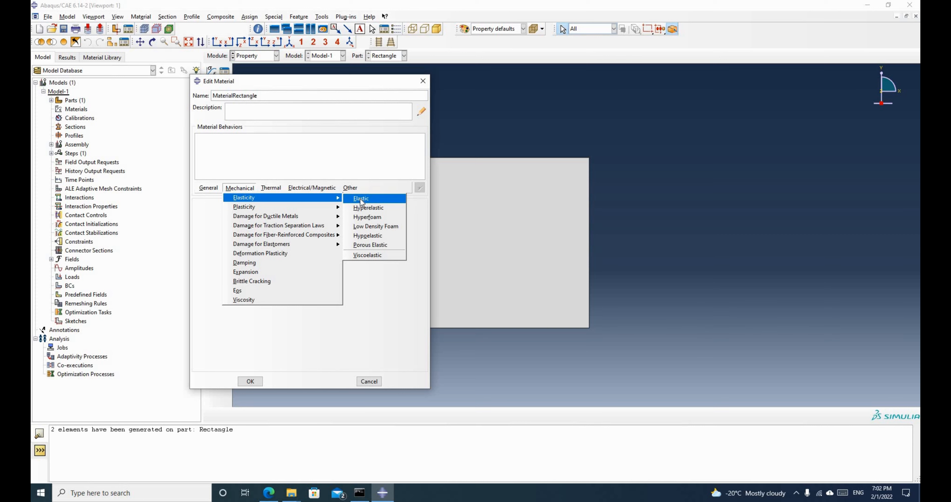
pyautogui.click(360, 198)
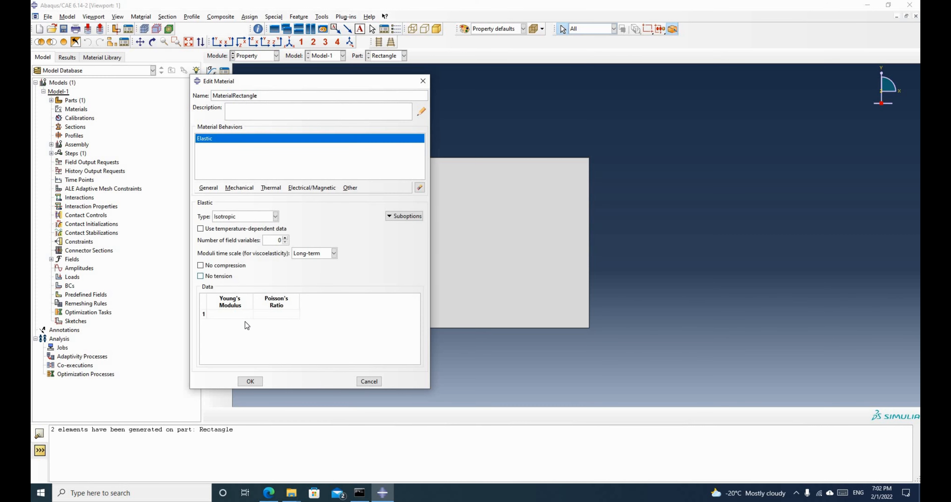
# Step: Give the elastic material a Young's modulus of 10000 and a Poisson's ratio of 0.3
pyautogui.click(241, 314)
pyautogui.write('10000')
pyautogui.click(275, 313)
pyautogui.write('0.3')
pyautogui.click(250, 381)
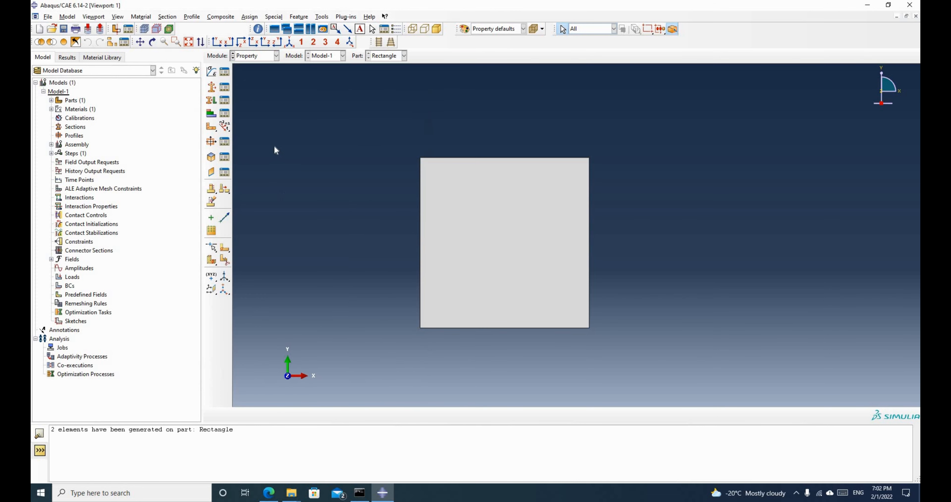
# Step: Create the solid homogeneous section Section-1 using MaterialRectangle, with the plane stress/strain thickness of 1 enabled
pyautogui.click(212, 89)
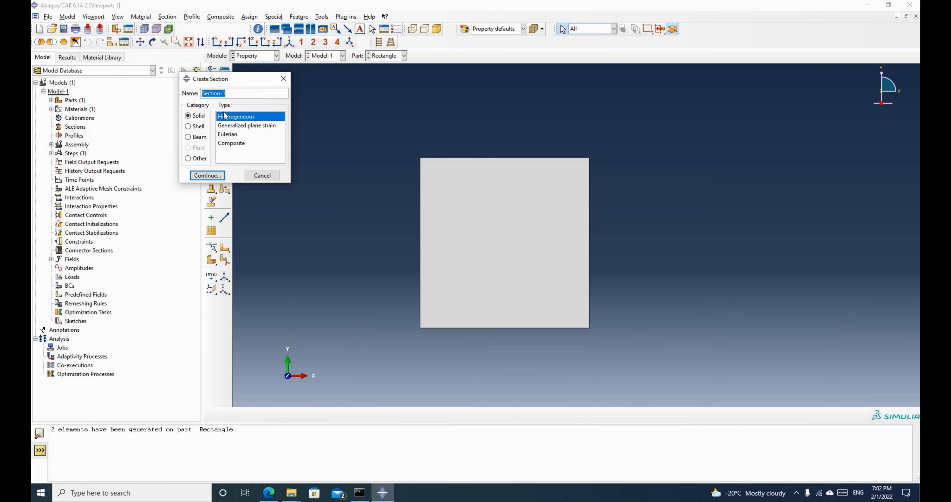
pyautogui.click(234, 93)
pyautogui.tripleClick(201, 93)
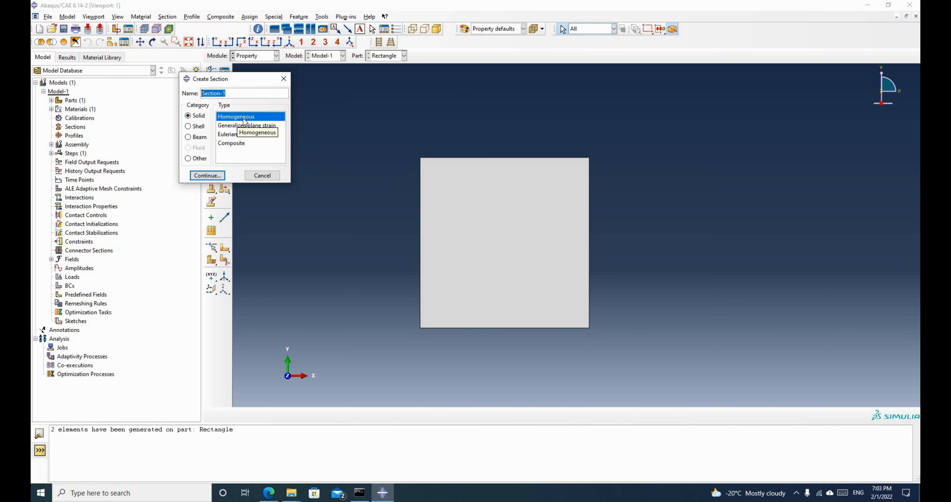
pyautogui.click(208, 175)
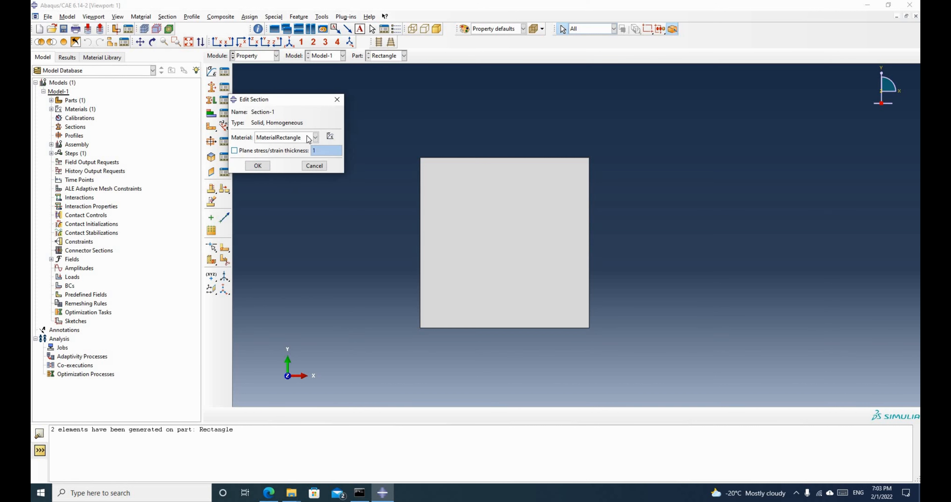
pyautogui.click(315, 137)
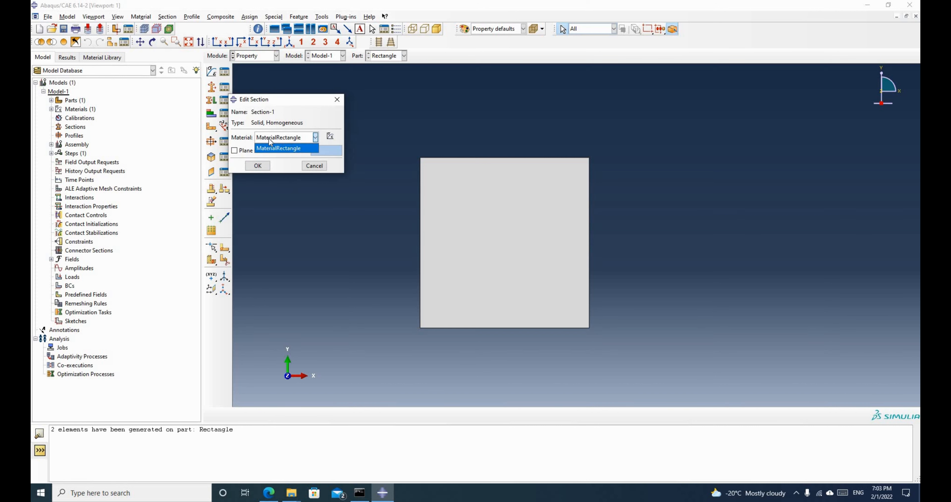
pyautogui.click(302, 139)
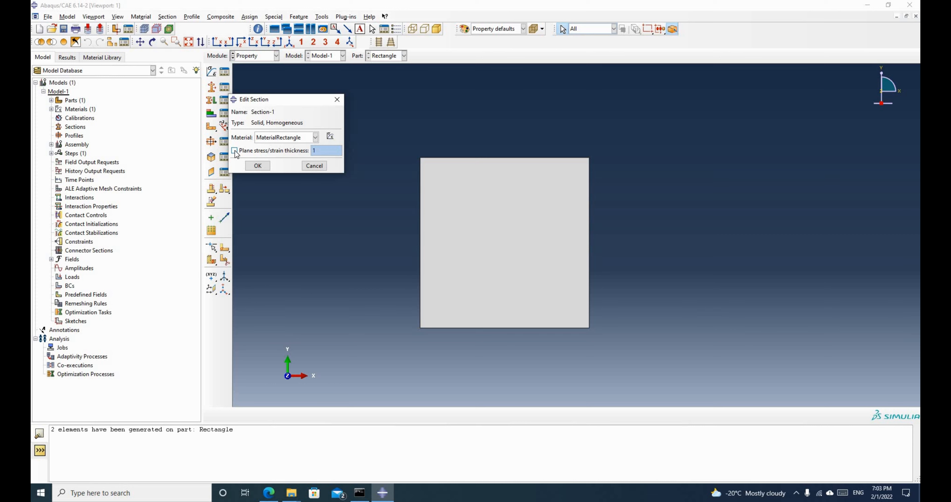
pyautogui.click(234, 150)
pyautogui.click(257, 166)
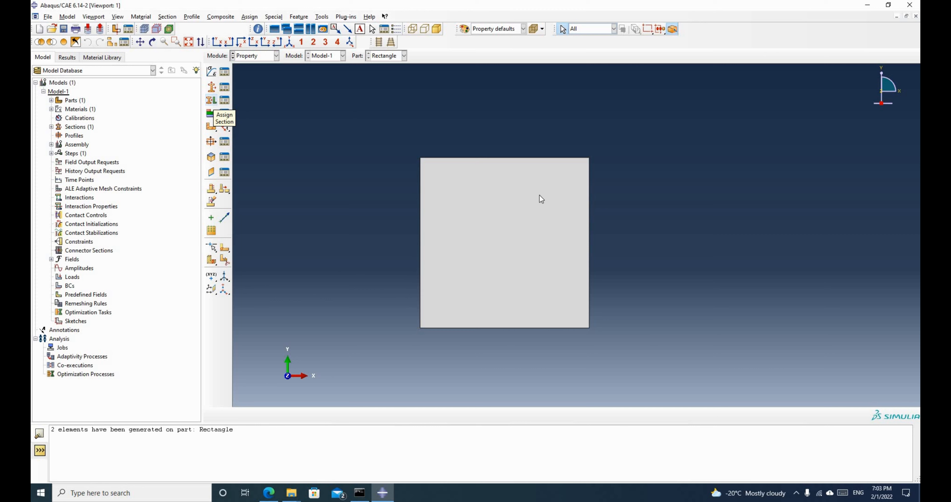
# Step: Assign Section-1 to the whole square part, with the thickness taken from the section
pyautogui.click(212, 101)
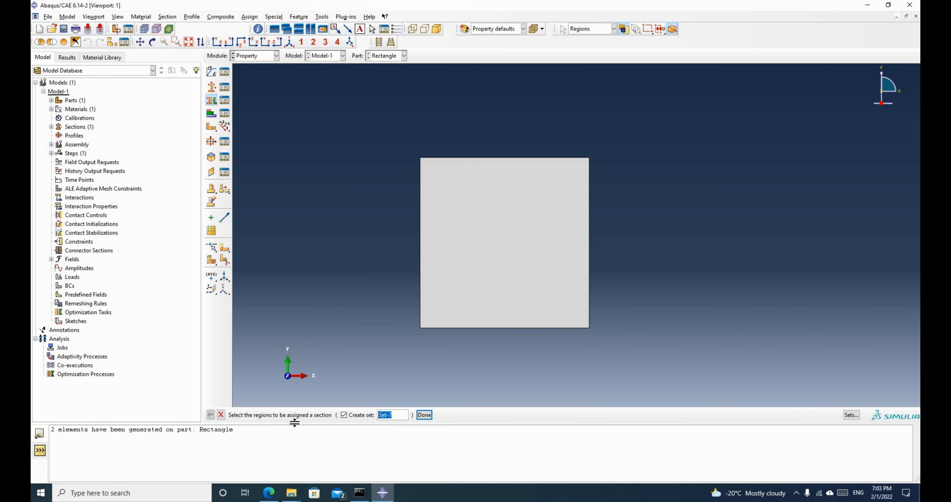
pyautogui.moveTo(360, 115); pyautogui.dragTo(646, 368)
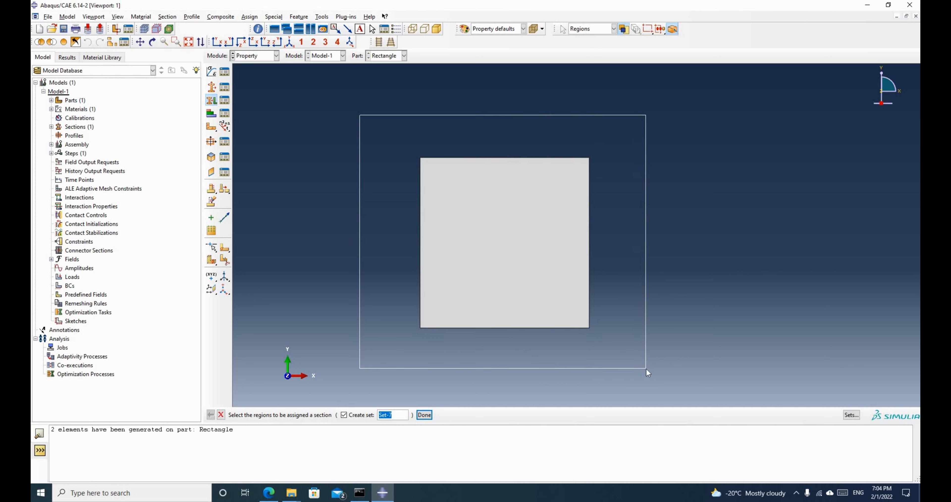
pyautogui.moveTo(647, 369); pyautogui.dragTo(647, 369)
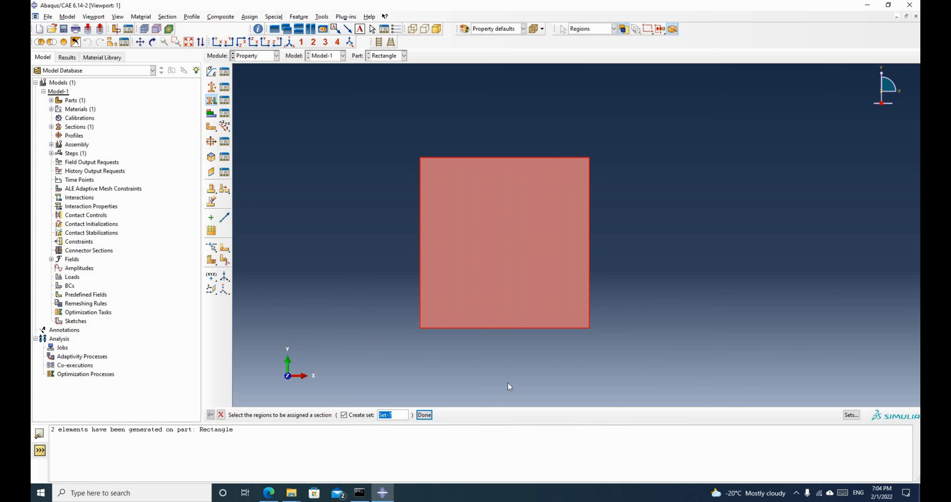
pyautogui.click(430, 415)
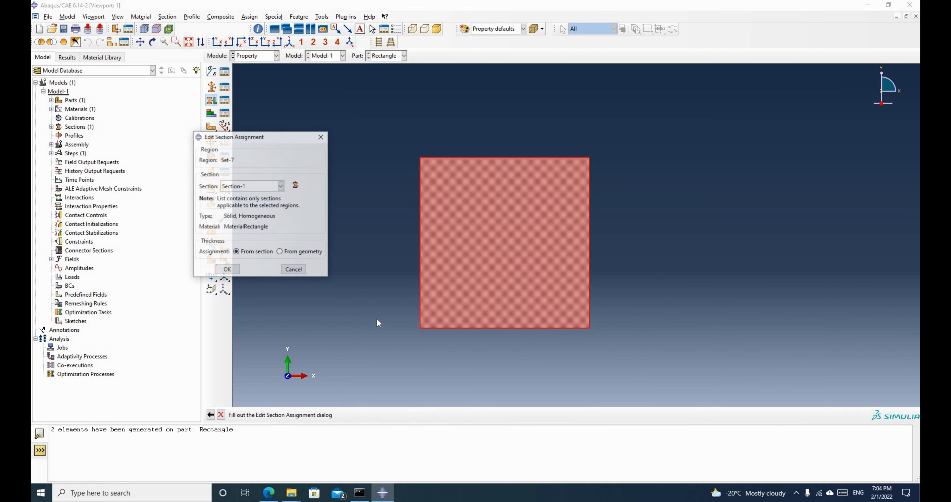
pyautogui.click(264, 186)
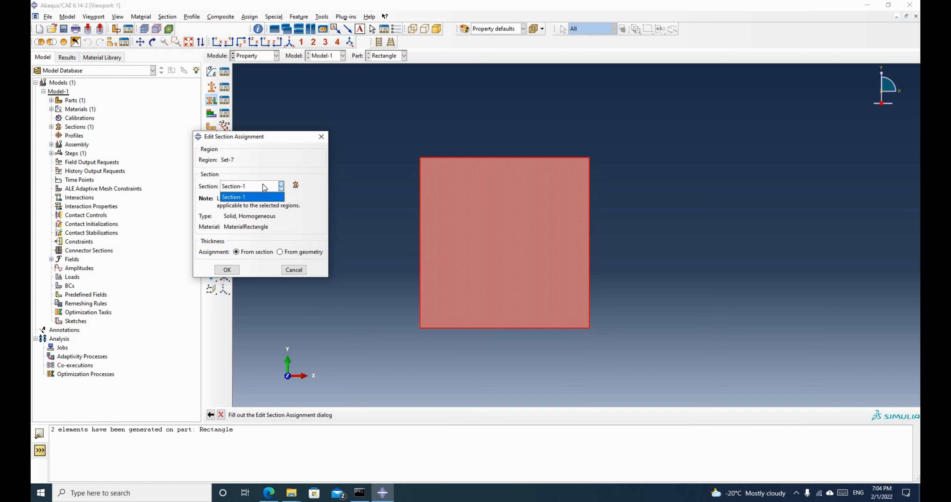
pyautogui.click(316, 217)
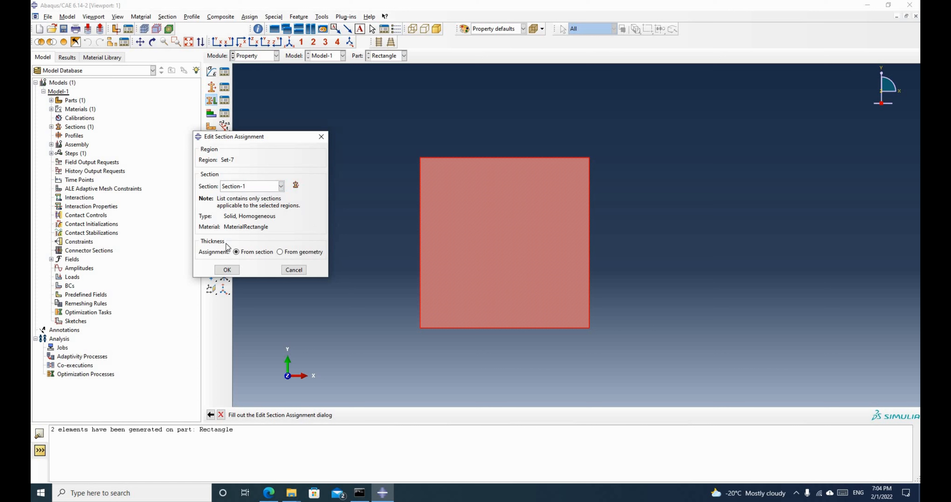
pyautogui.click(227, 269)
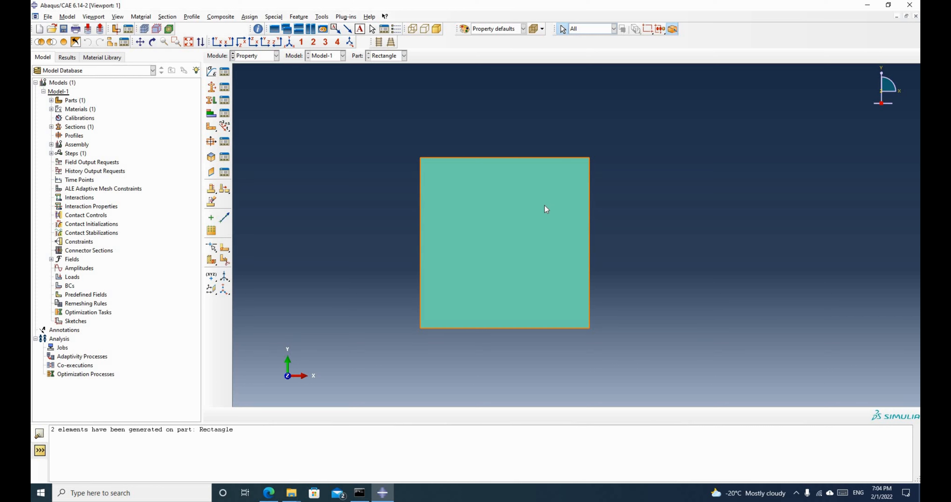
# Step: In the Assembly module, create a dependent instance of the Rectangle part
pyautogui.click(269, 58)
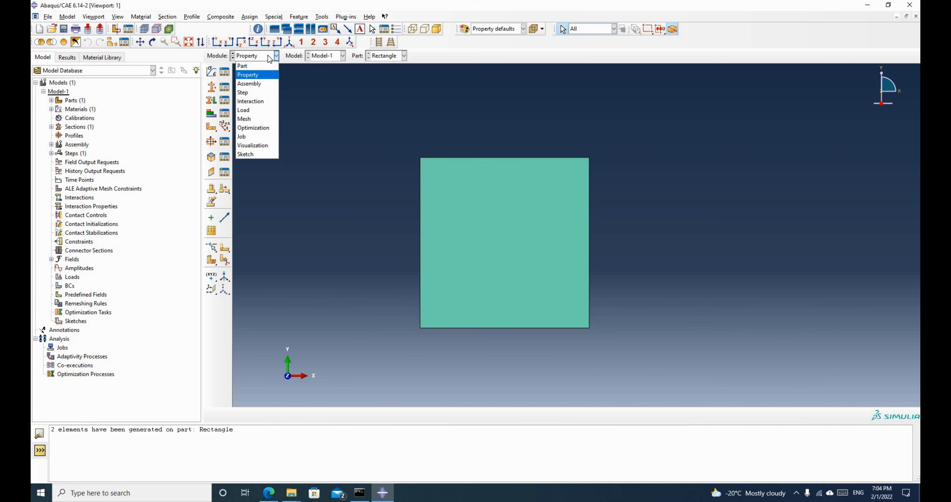
pyautogui.click(255, 85)
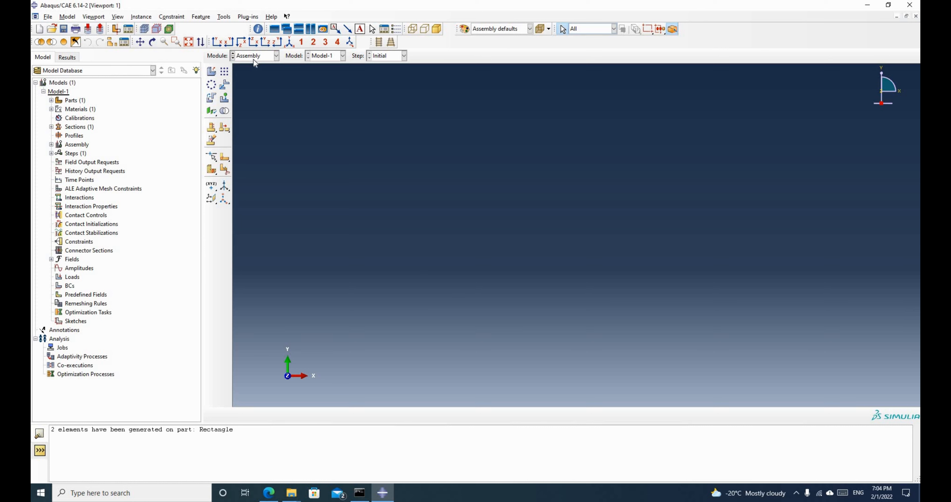
pyautogui.click(211, 72)
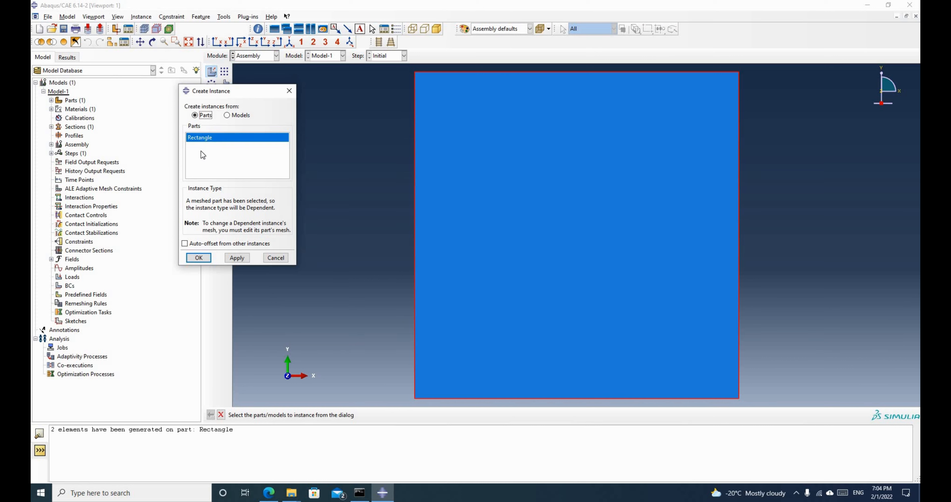
pyautogui.click(198, 257)
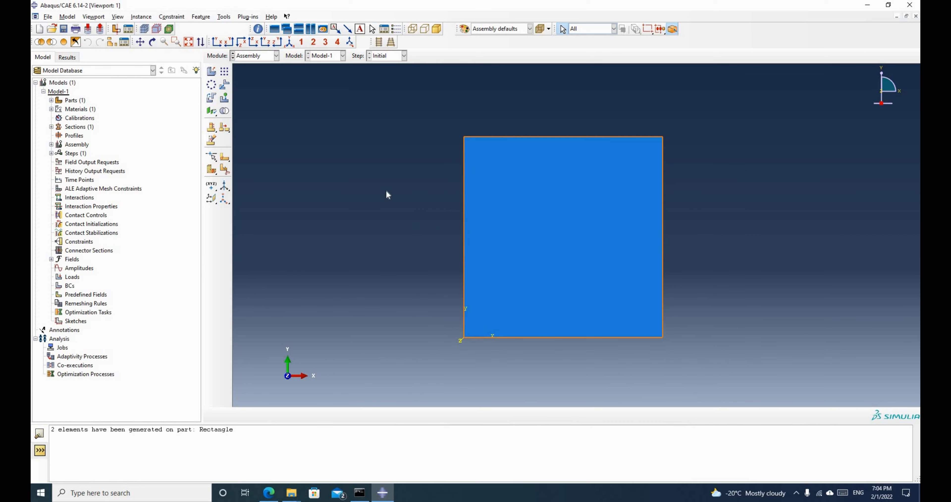
# Step: In the Step module, create a Static, General step named Step-Static after the Initial step, keeping the default time period and incrementation
pyautogui.click(265, 58)
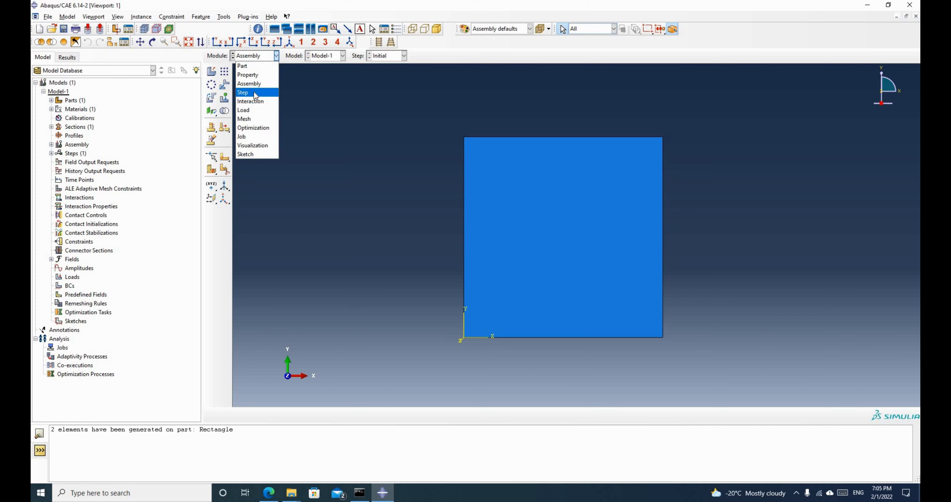
pyautogui.click(254, 92)
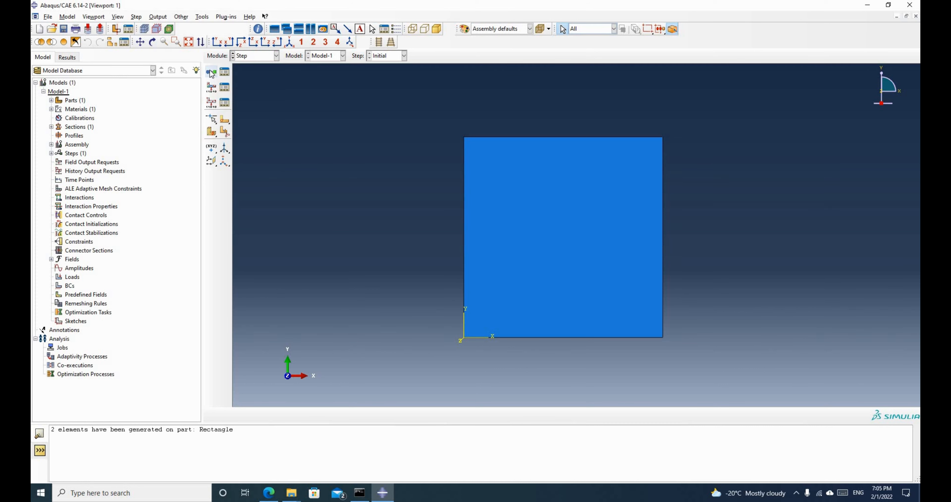
pyautogui.click(212, 72)
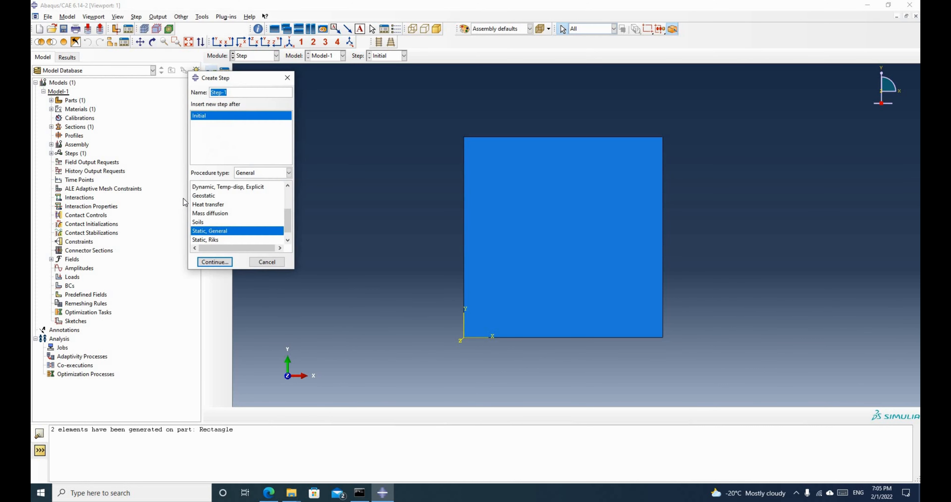
pyautogui.click(244, 93)
pyautogui.press('BackSpace')
pyautogui.write('Static')
pyautogui.click(218, 262)
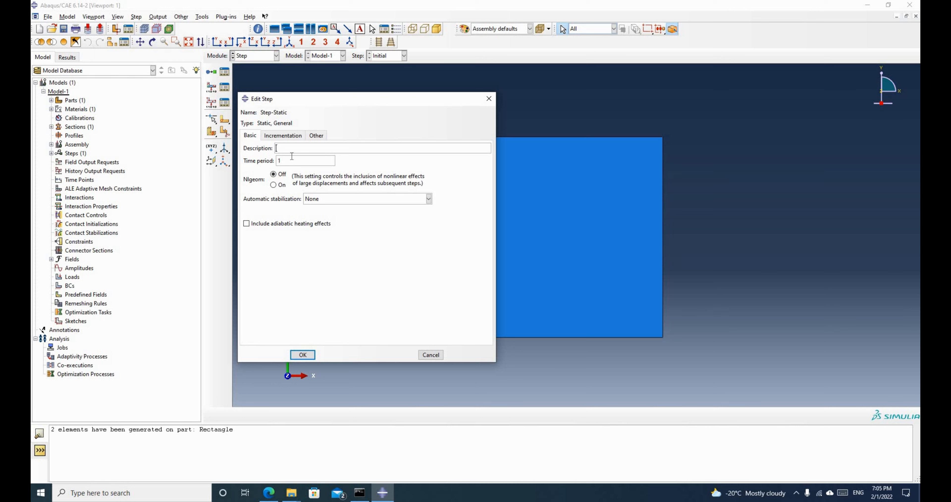
pyautogui.click(281, 136)
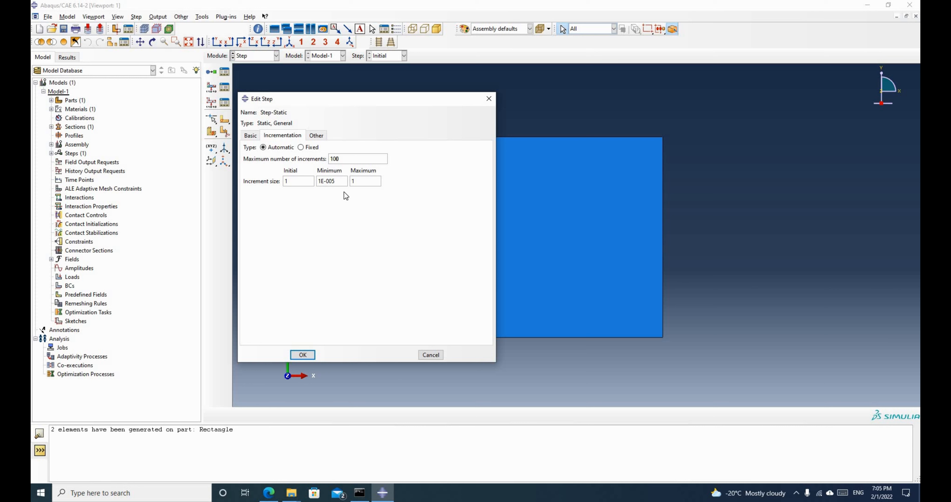
pyautogui.click(303, 354)
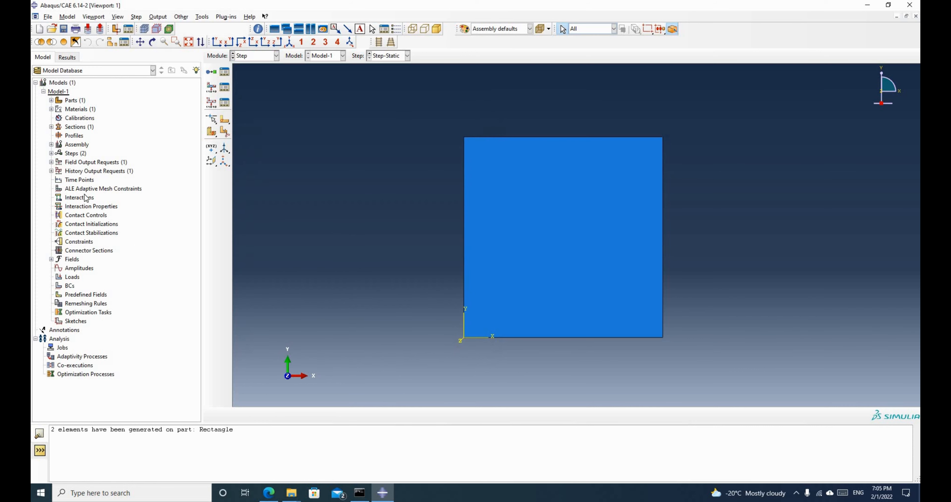
pyautogui.click(52, 153)
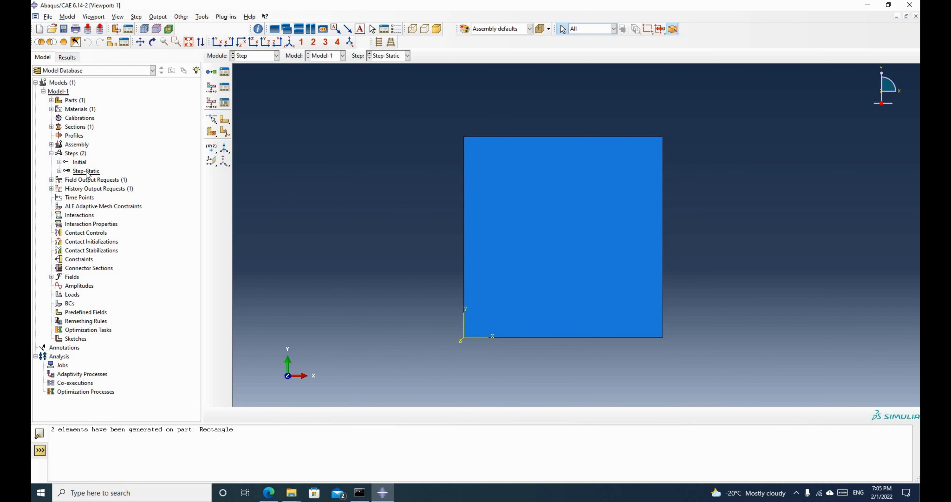
pyautogui.doubleClick(60, 172)
pyautogui.click(59, 171)
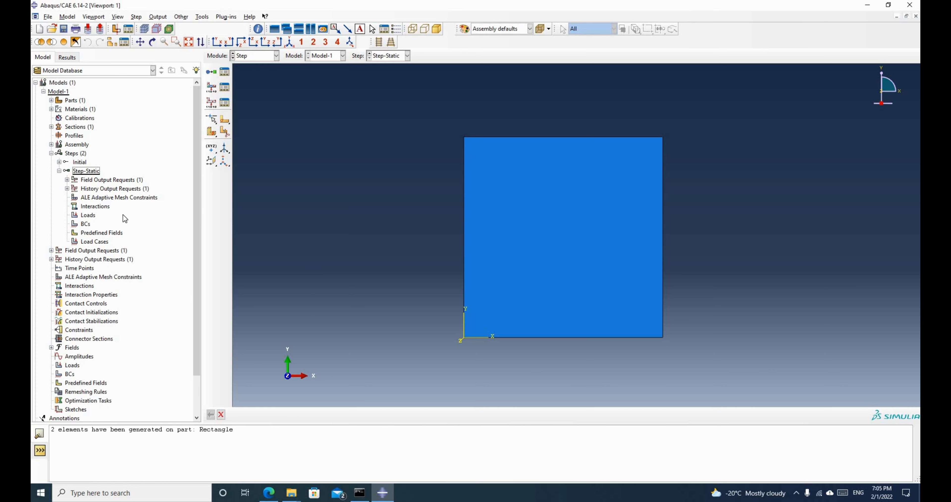
pyautogui.rightClick(84, 224)
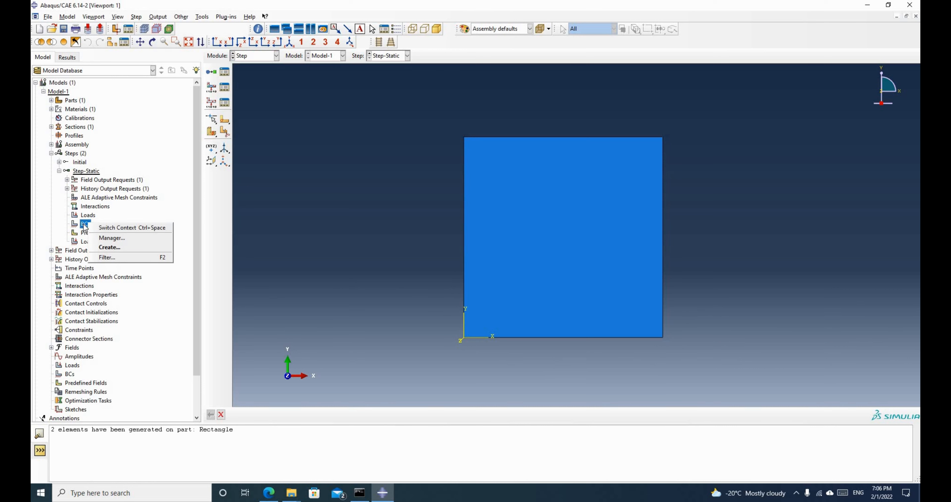
pyautogui.rightClick(83, 226)
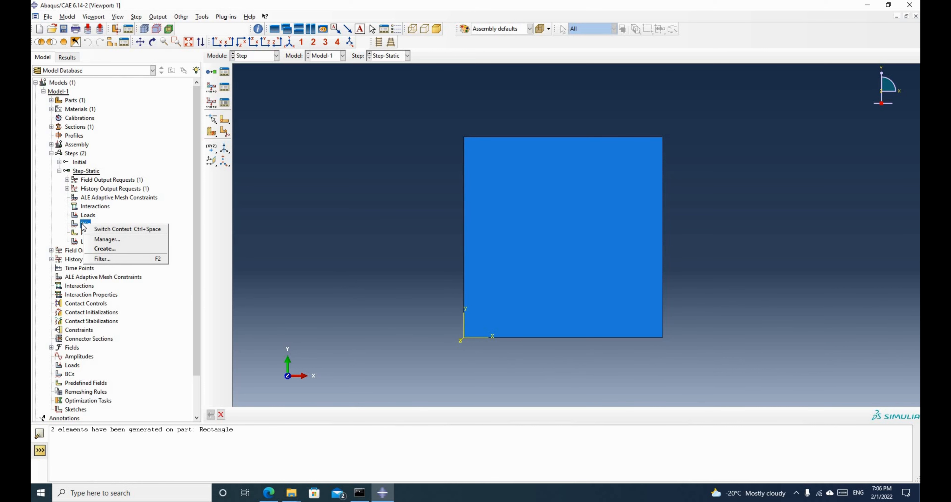
pyautogui.click(84, 222)
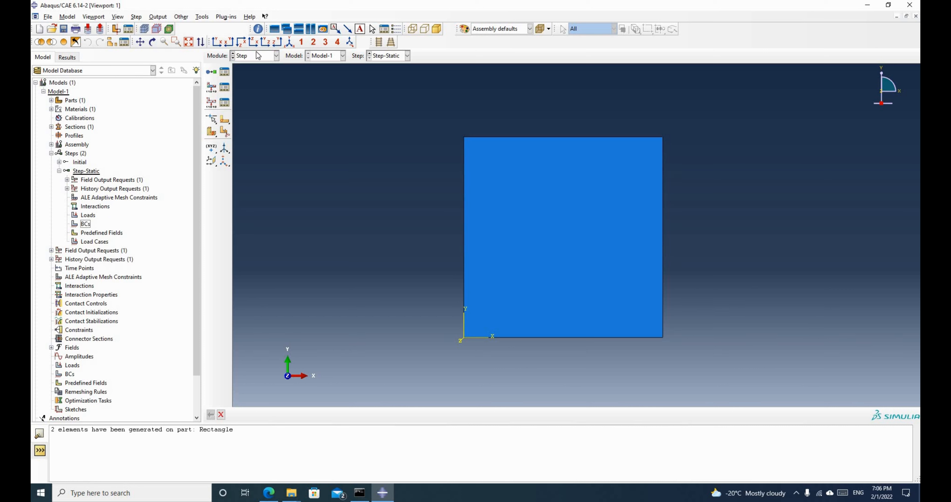
# Step: In the Load module, start a mechanical Symmetry/Antisymmetry/Encastre boundary condition named FixedEdge in Step-Static
pyautogui.click(261, 59)
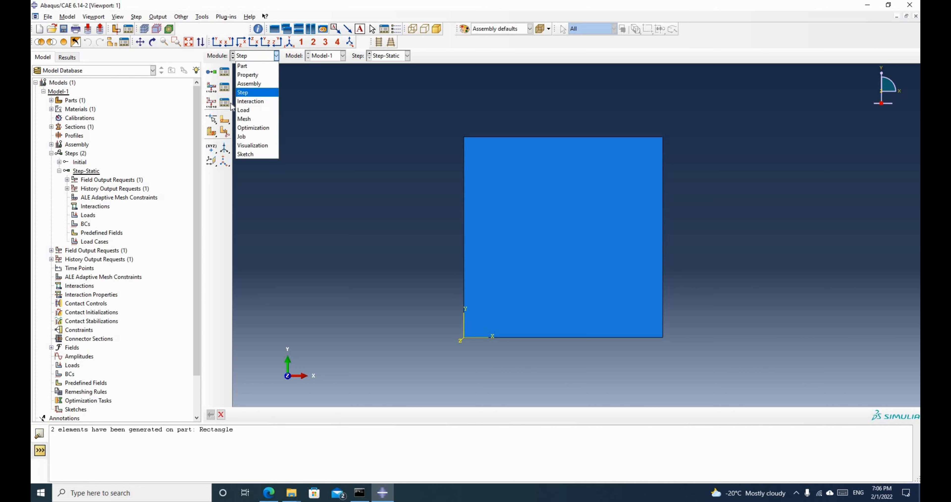
pyautogui.click(244, 111)
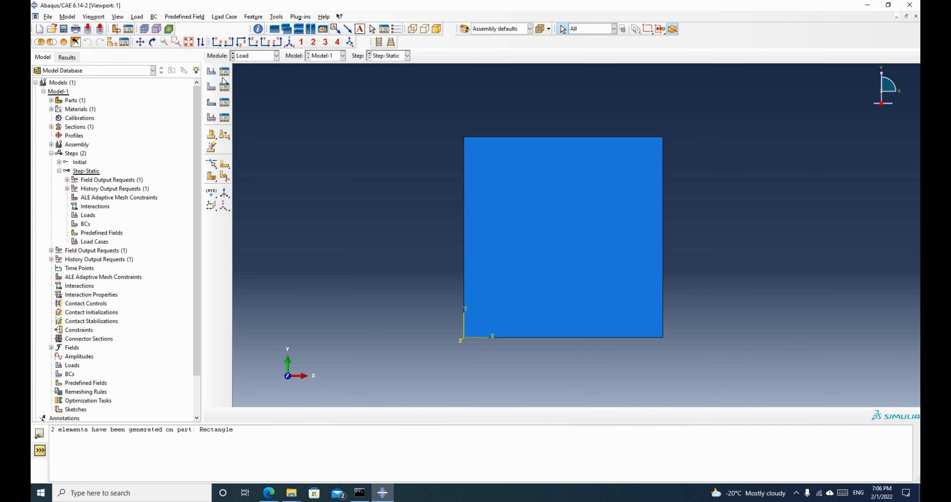
pyautogui.click(212, 89)
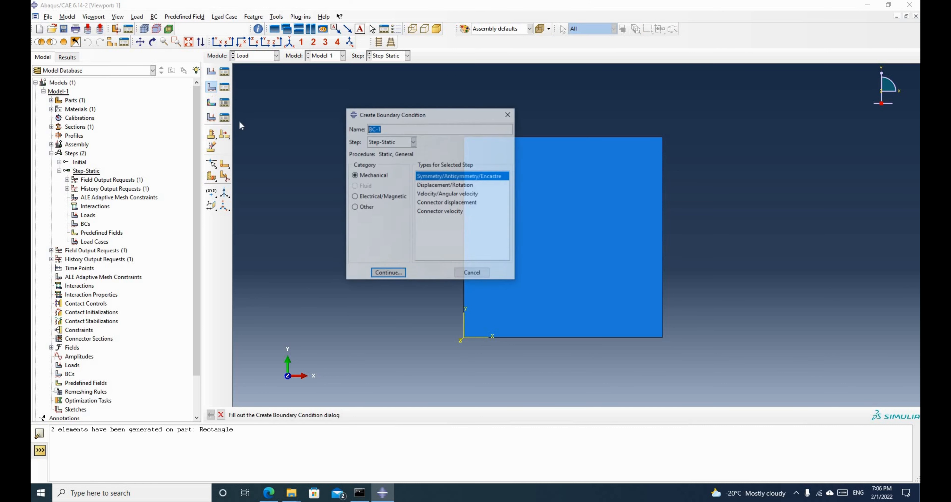
pyautogui.moveTo(440, 116); pyautogui.dragTo(334, 142)
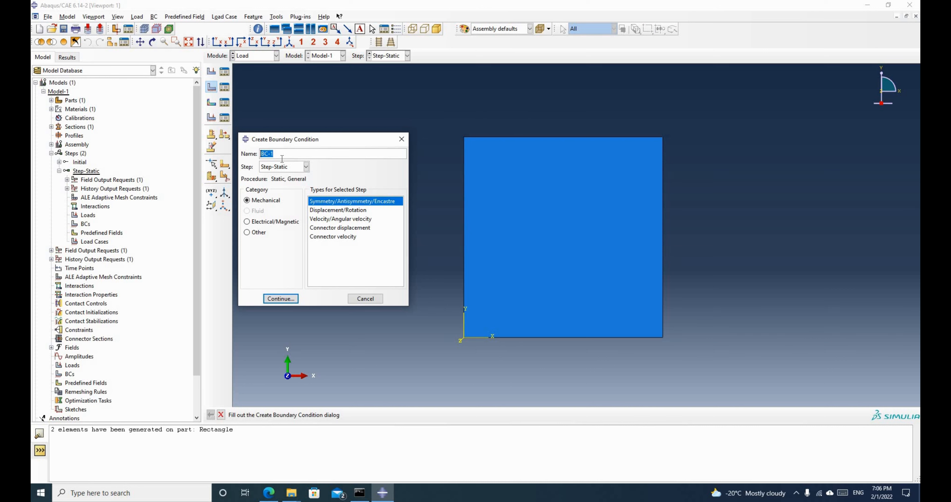
pyautogui.write('FixedEdge')
pyautogui.click(281, 298)
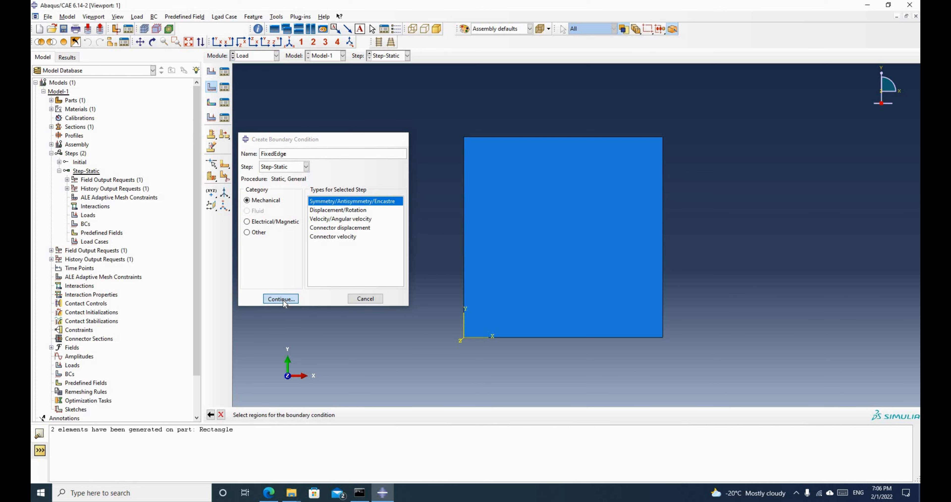
# Step: Apply the FixedEdge boundary condition to the square's left edge as ENCASTRE
pyautogui.click(463, 258)
pyautogui.click(423, 414)
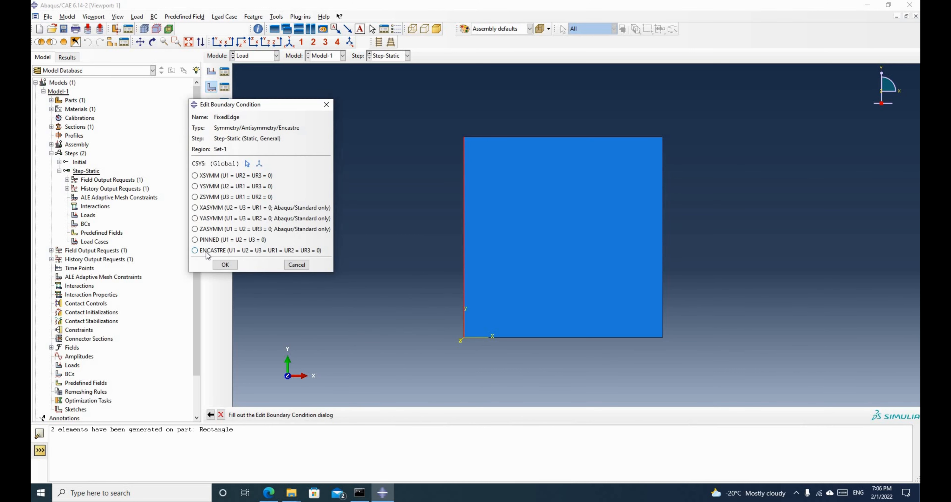
pyautogui.click(205, 251)
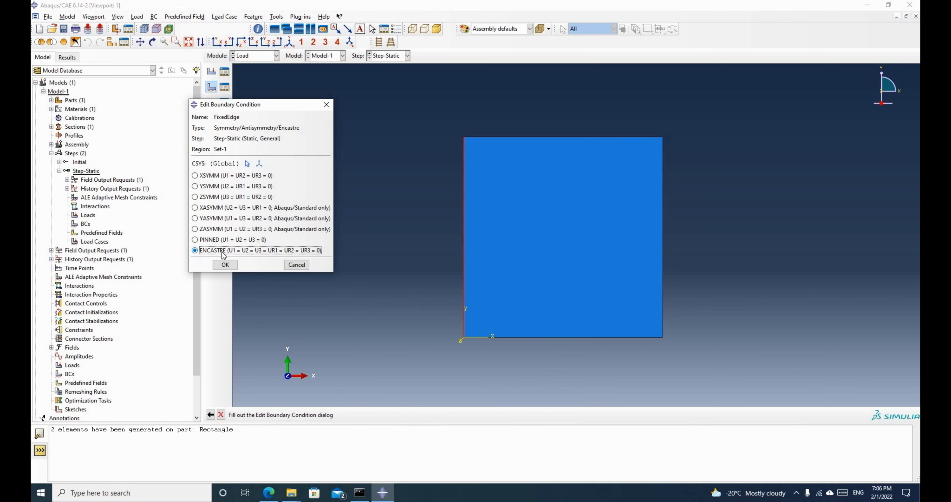
pyautogui.click(225, 264)
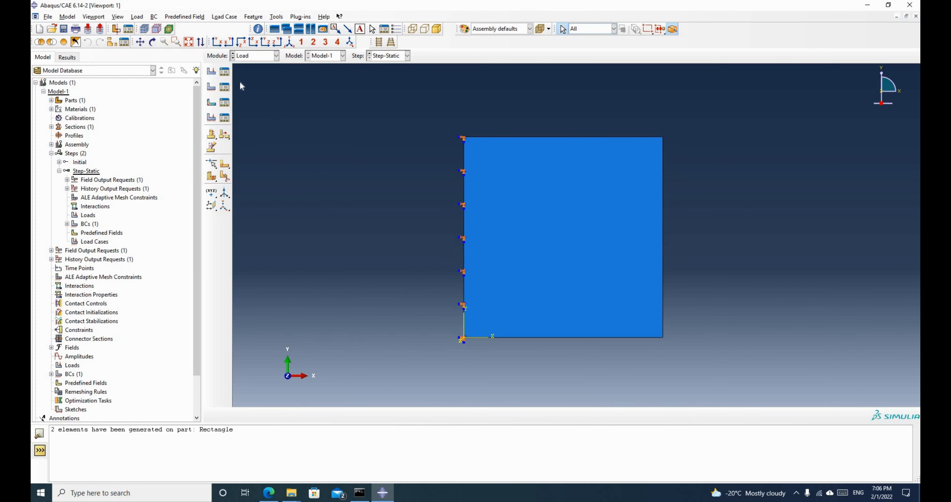
# Step: Start a mechanical concentrated force load named ConcentratedLoad in Step-Static
pyautogui.click(212, 73)
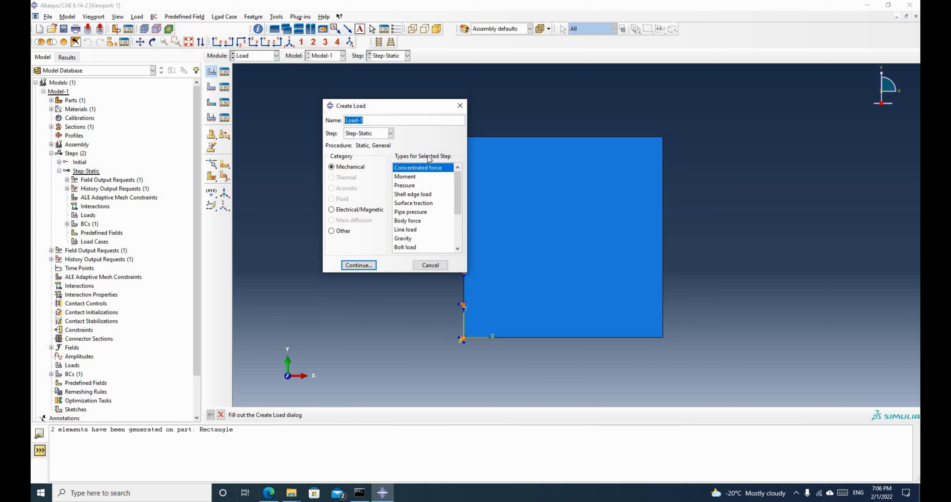
pyautogui.write('Conv')
pyautogui.write('centra')
pyautogui.write('tedLoad')
pyautogui.click(393, 133)
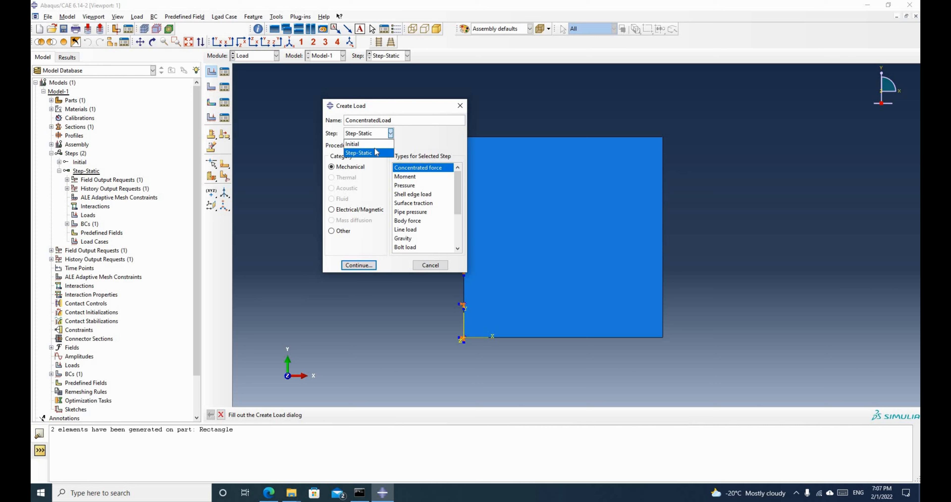
pyautogui.click(392, 135)
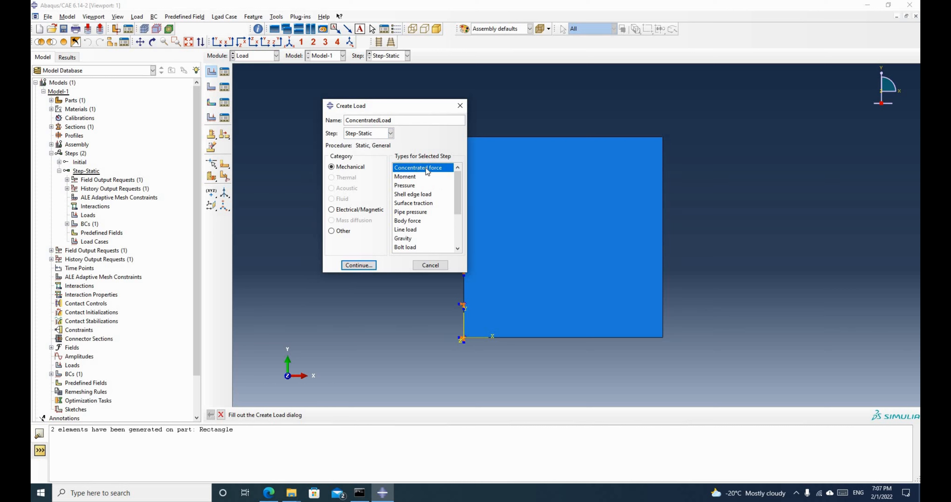
pyautogui.click(358, 266)
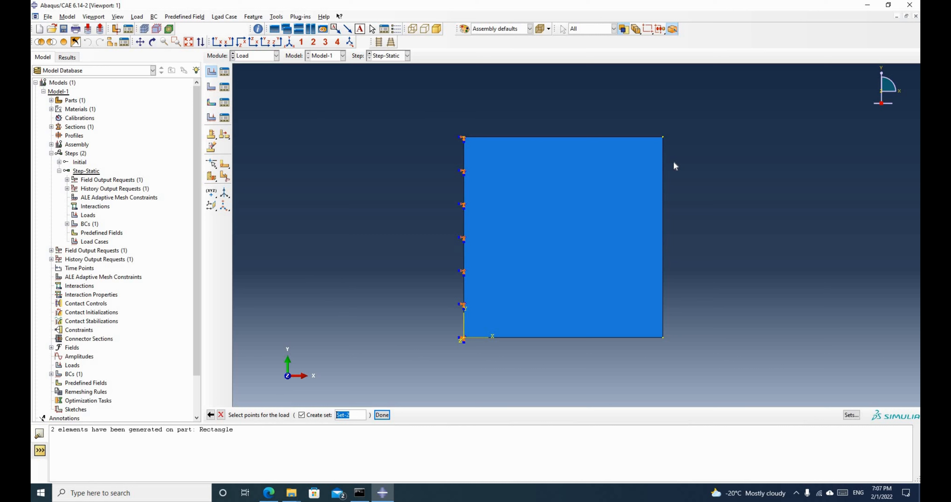
# Step: Apply ConcentratedLoad to the square's upper right corner as a downward vertical force through component CF2
pyautogui.click(663, 138)
pyautogui.click(383, 415)
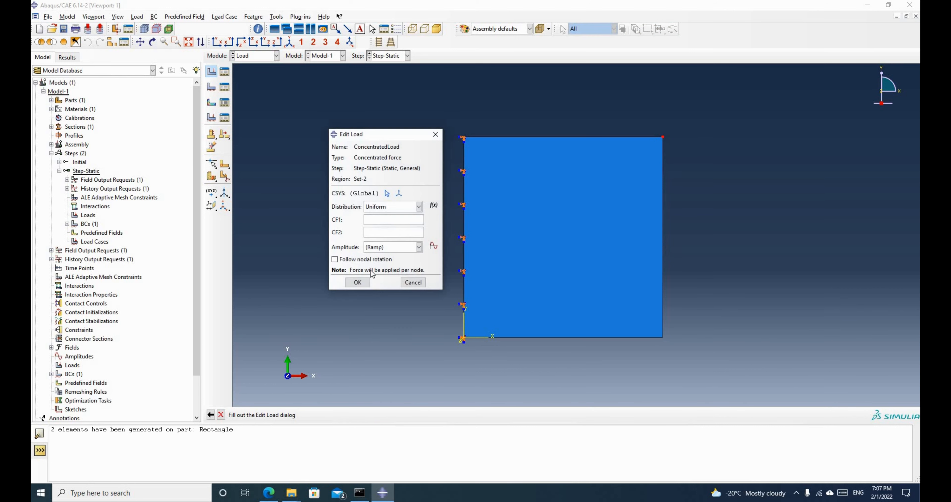
pyautogui.click(374, 231)
pyautogui.click(357, 283)
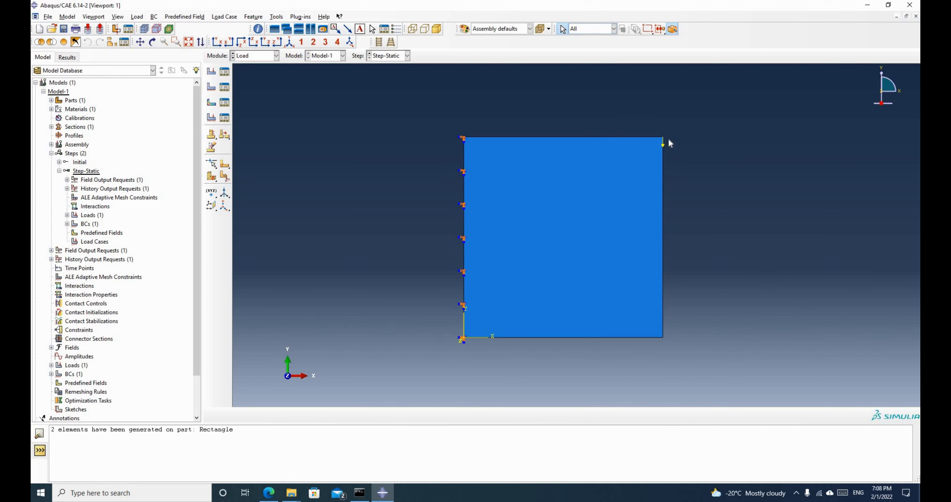
# Step: In the Job module, create a full analysis job named Example2 from Model-1, keeping the default job settings
pyautogui.click(265, 57)
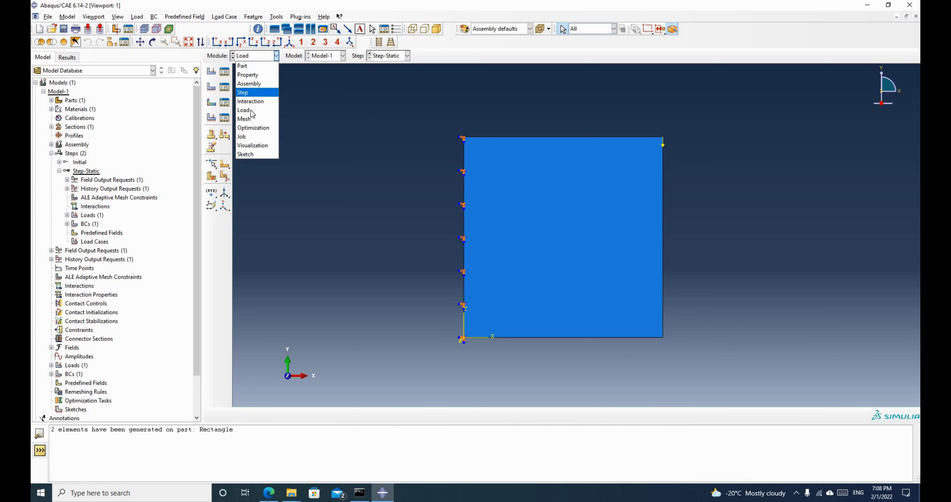
pyautogui.click(244, 138)
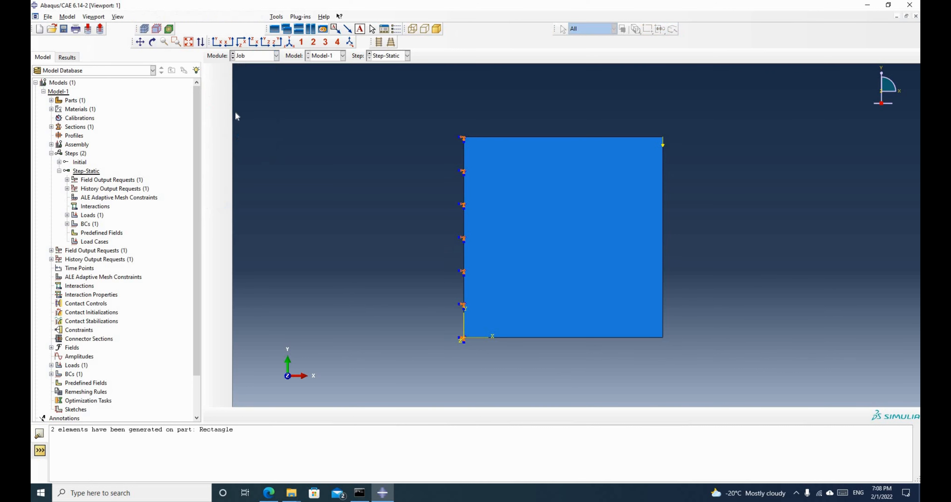
pyautogui.click(212, 73)
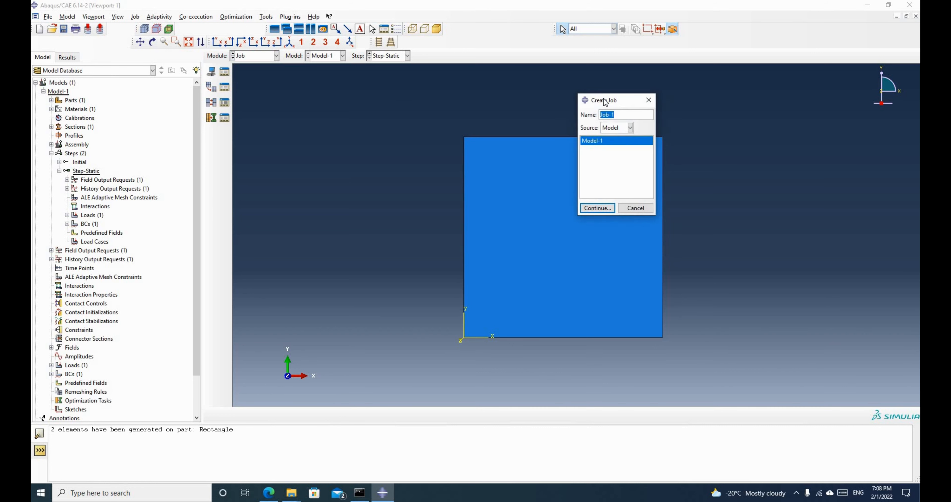
pyautogui.press('BackSpace')
pyautogui.write('Example2')
pyautogui.click(597, 208)
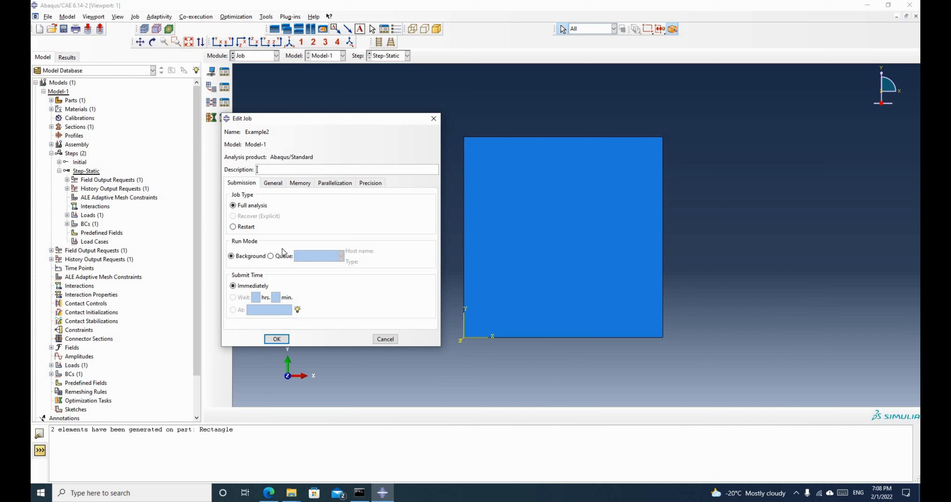
pyautogui.click(276, 339)
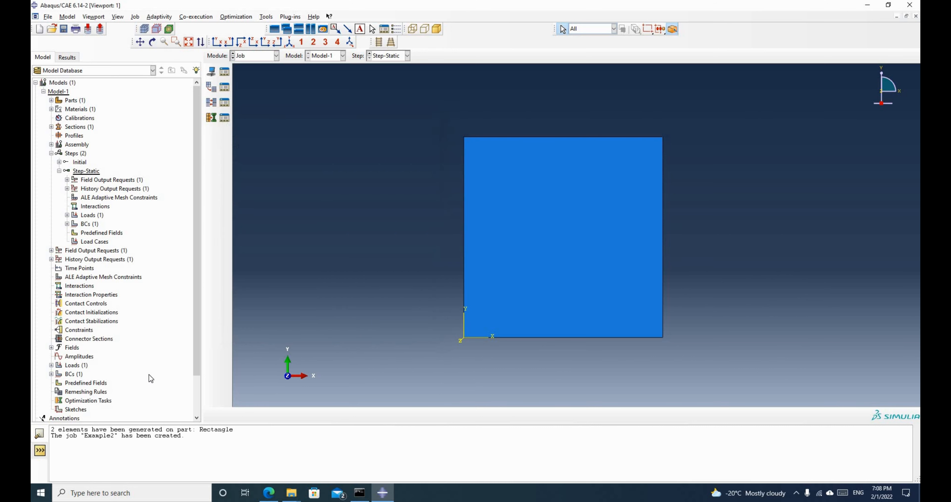
# Step: Submit the Example2 job for analysis
pyautogui.scroll(-3, 146, 377)
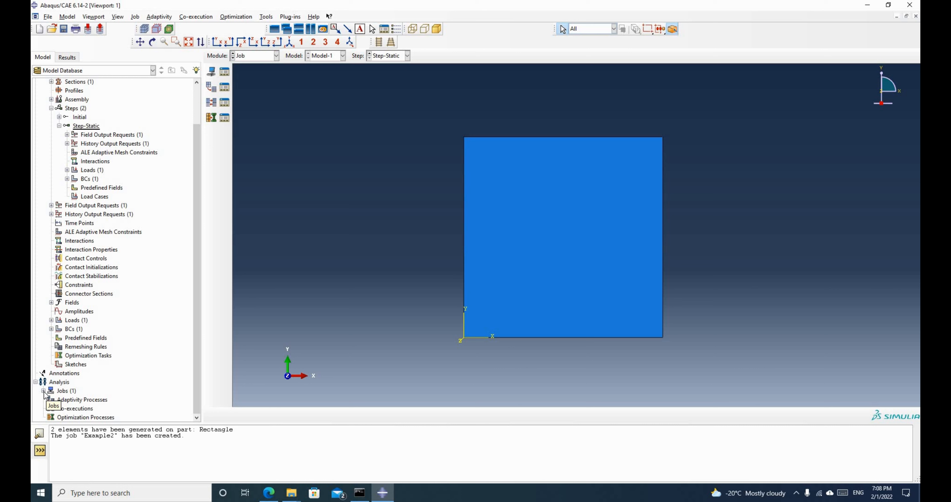
pyautogui.click(43, 390)
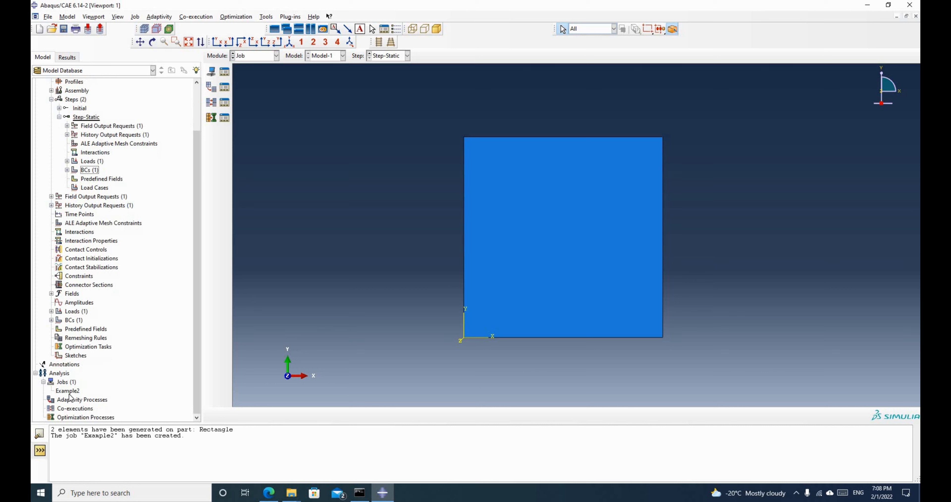
pyautogui.rightClick(69, 392)
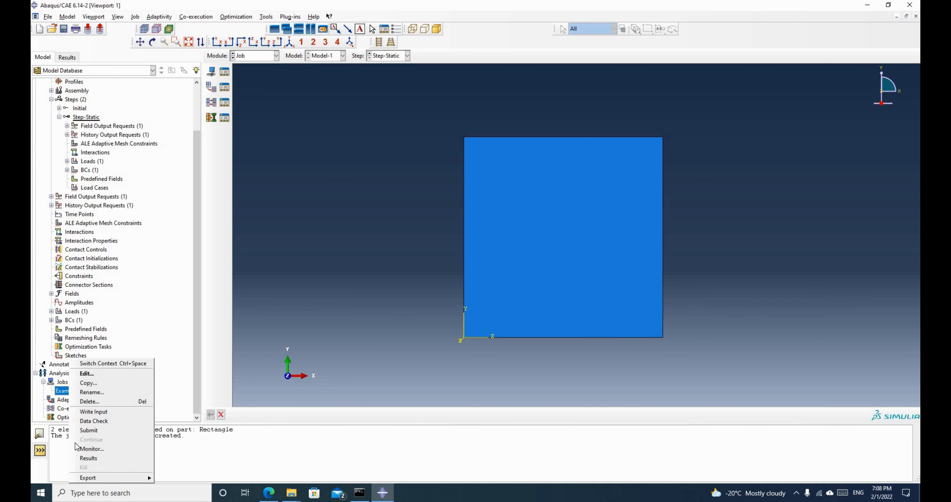
pyautogui.click(94, 430)
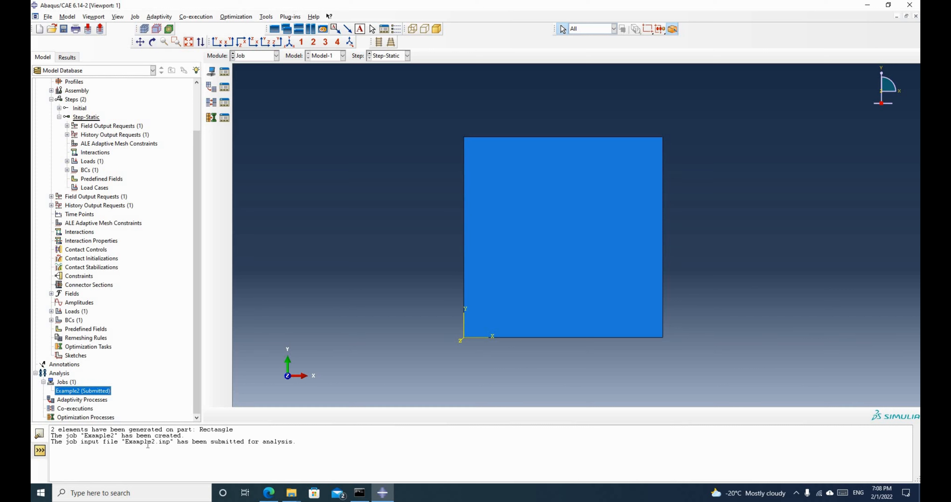
# Step: Monitor the progress of the running Example2 job
pyautogui.moveTo(125, 442); pyautogui.dragTo(285, 438)
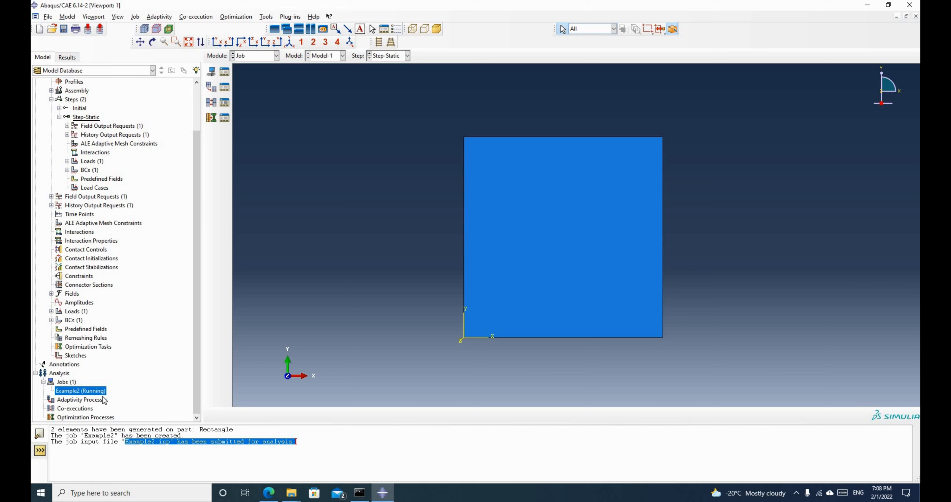
pyautogui.rightClick(91, 395)
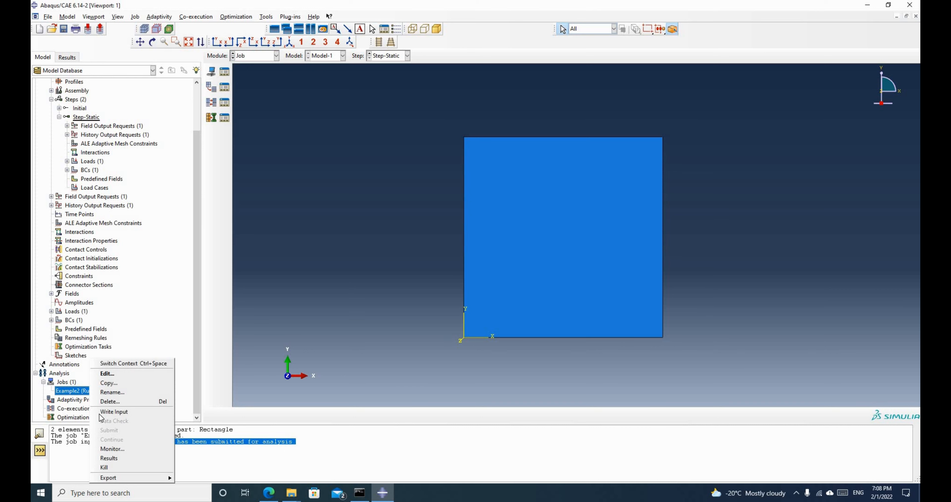
pyautogui.click(120, 450)
pyautogui.moveTo(446, 166); pyautogui.dragTo(272, 156)
pyautogui.rightClick(88, 393)
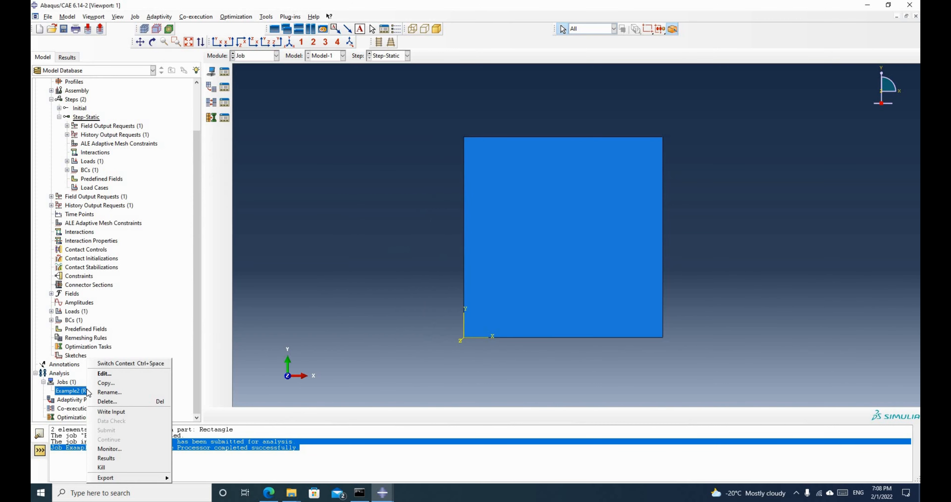
pyautogui.click(390, 487)
pyautogui.click(425, 448)
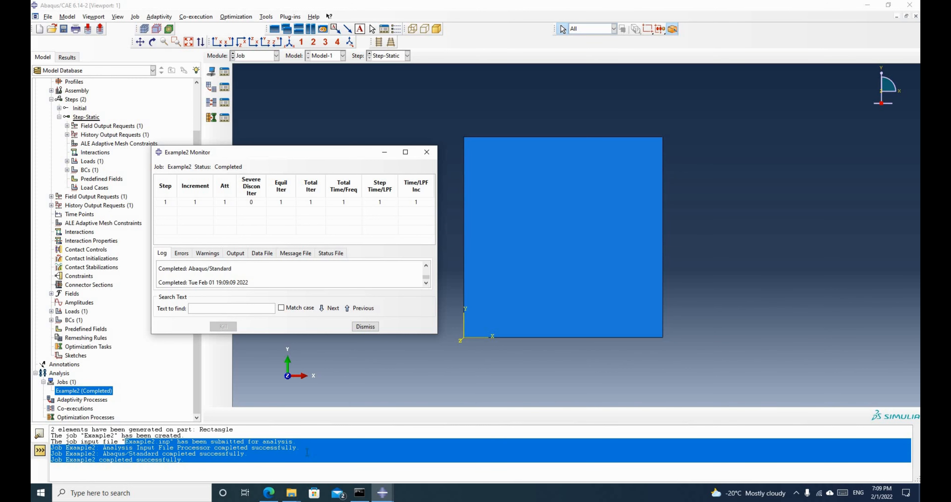
# Step: Read the Example2 status messages for the input file processor, Abaqus/Standard and the overall job
pyautogui.moveTo(301, 450); pyautogui.dragTo(103, 450)
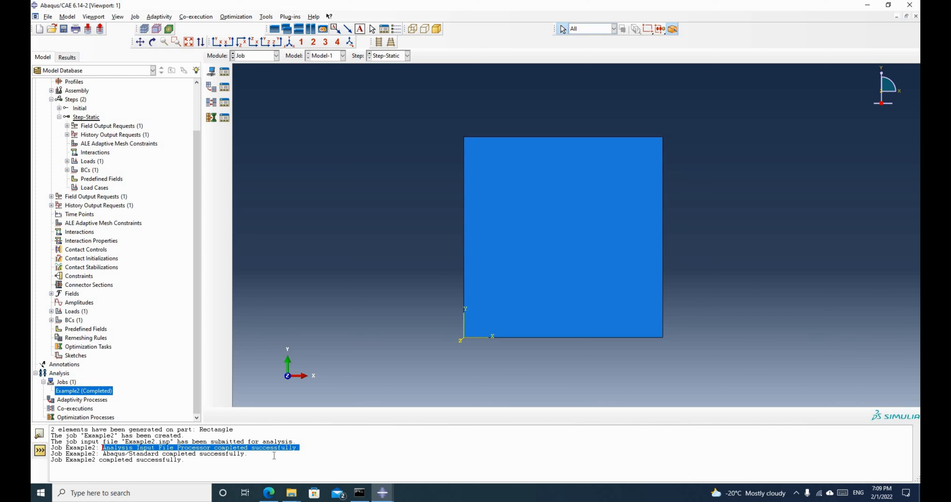
pyautogui.moveTo(303, 445); pyautogui.dragTo(103, 449)
pyautogui.click(178, 458)
pyautogui.moveTo(187, 459); pyautogui.dragTo(99, 460)
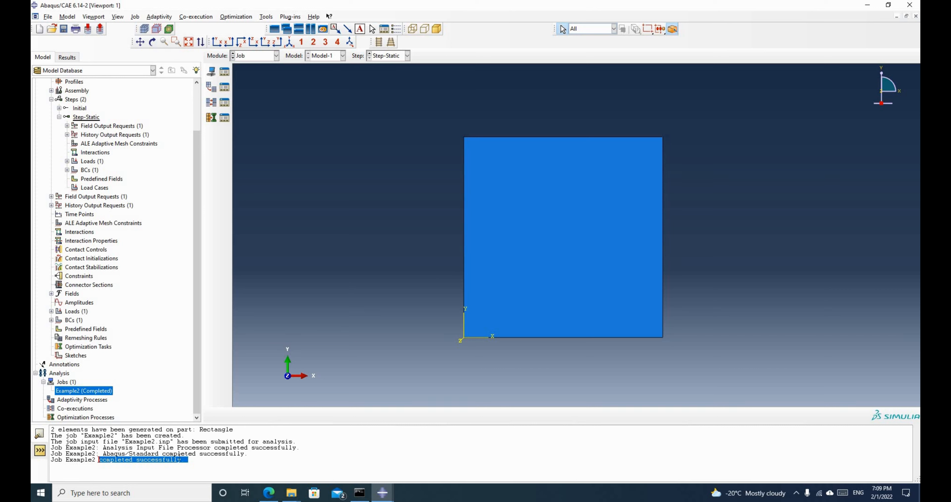
# Step: Open the Example2 results and plot contours of the S, Mises stress on the deformed shape
pyautogui.rightClick(76, 390)
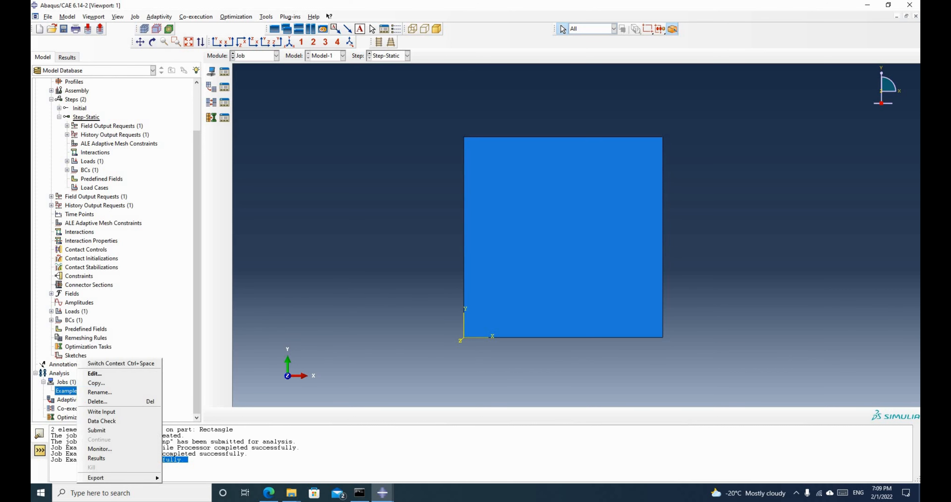
pyautogui.click(105, 460)
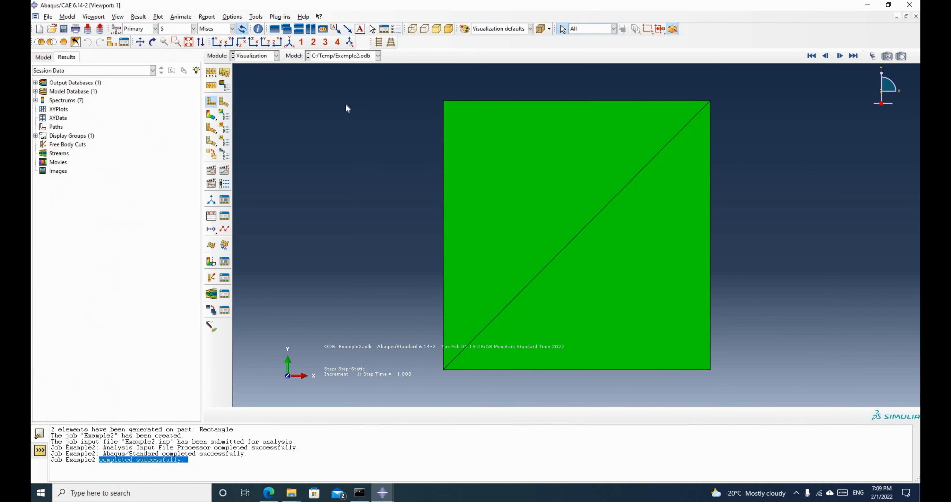
pyautogui.click(226, 104)
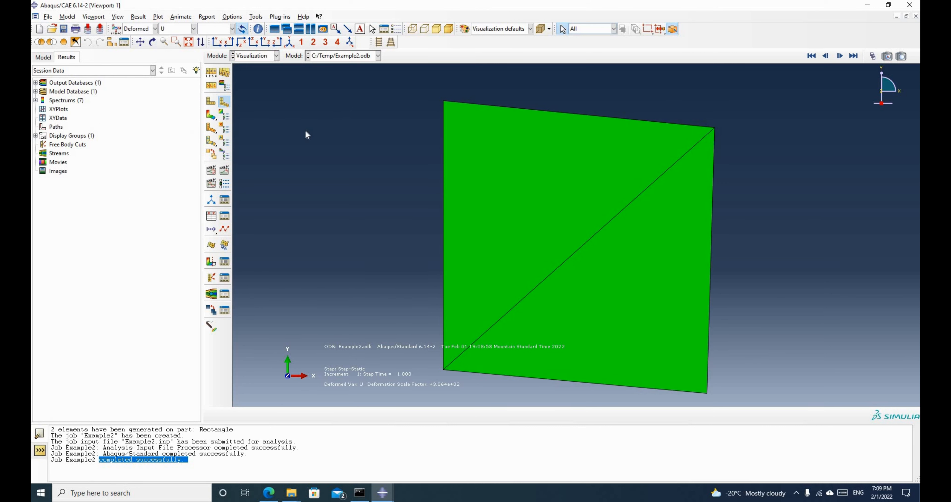
pyautogui.click(215, 115)
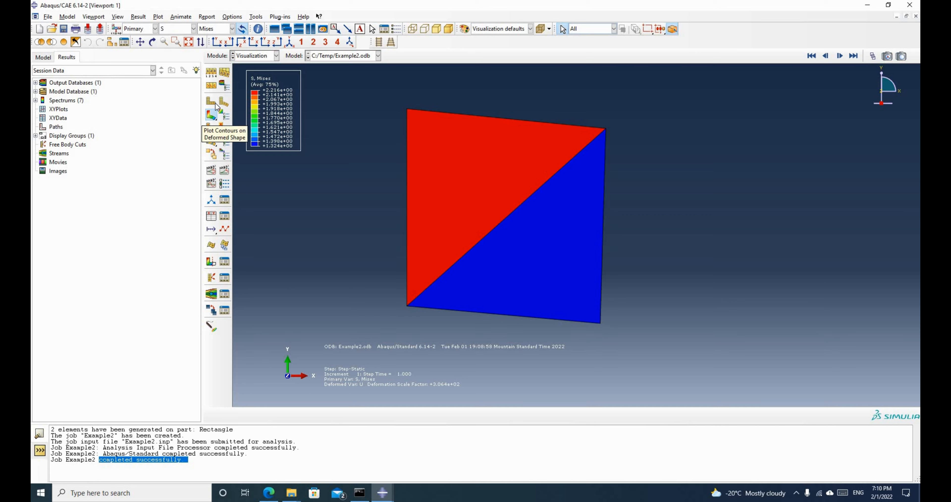
pyautogui.click(194, 29)
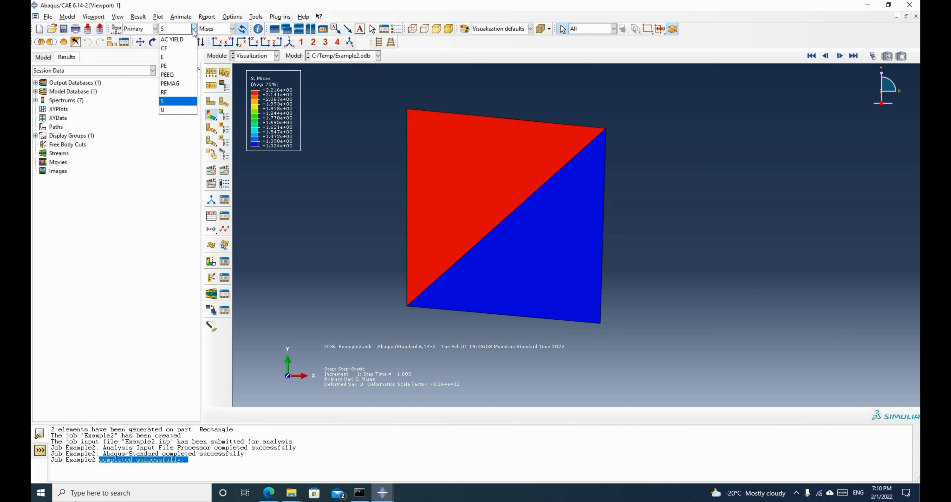
pyautogui.click(163, 101)
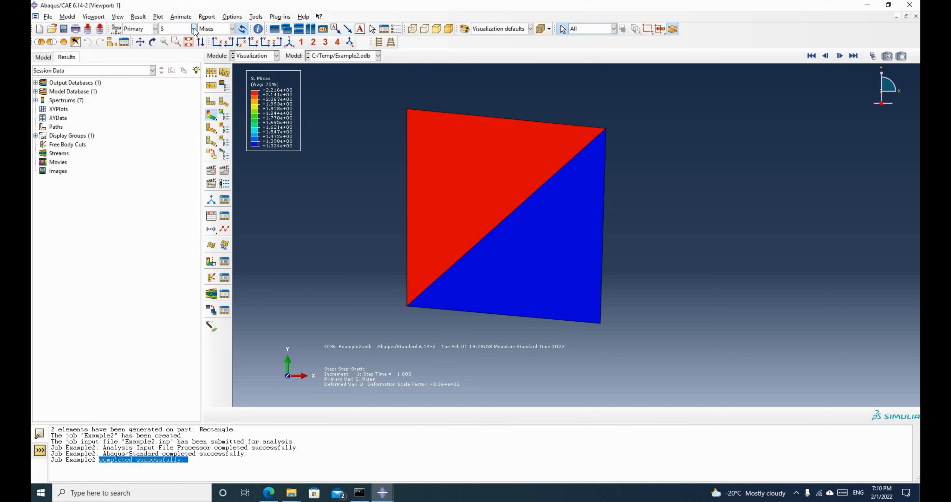
# Step: View the stress contours for Max. In-Plane Principal (Abs), followed by Tresca
pyautogui.click(232, 30)
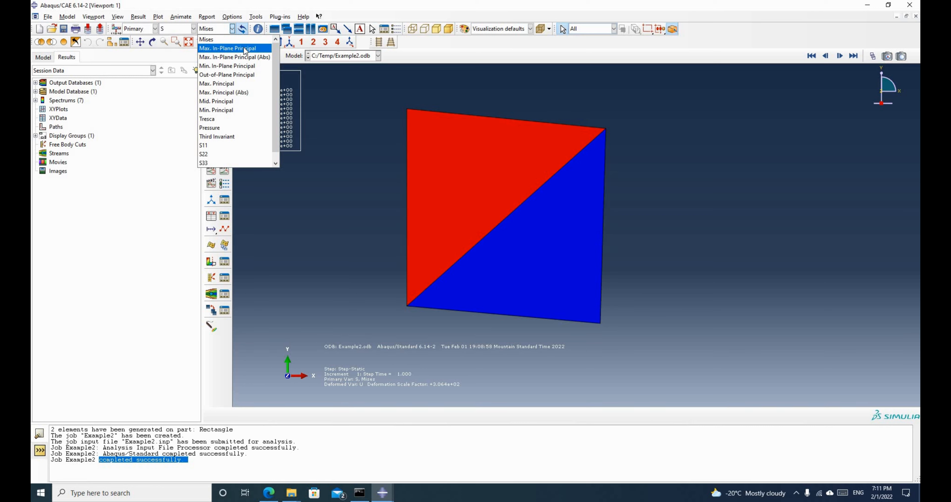
pyautogui.click(253, 58)
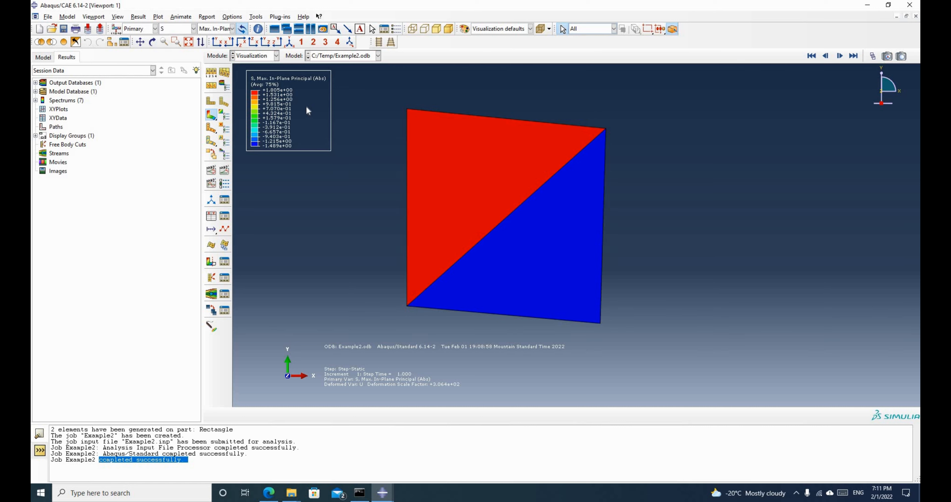
pyautogui.click(228, 29)
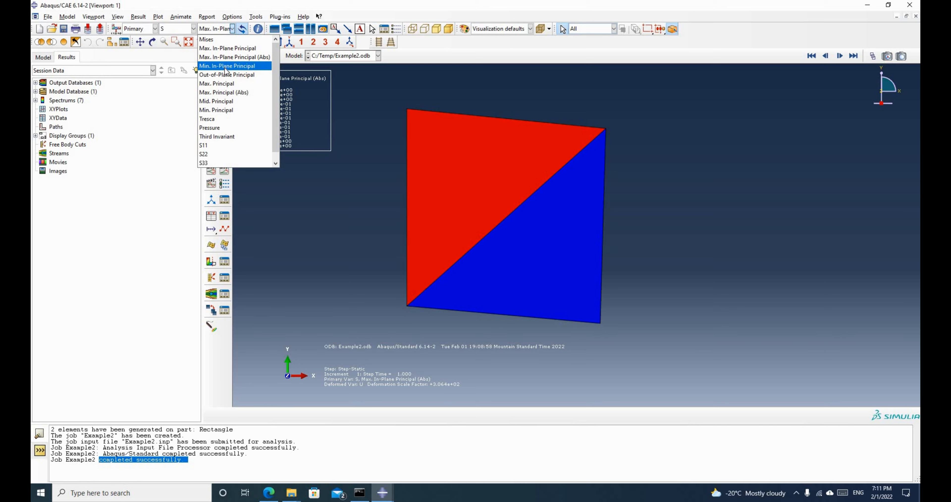
pyautogui.click(223, 119)
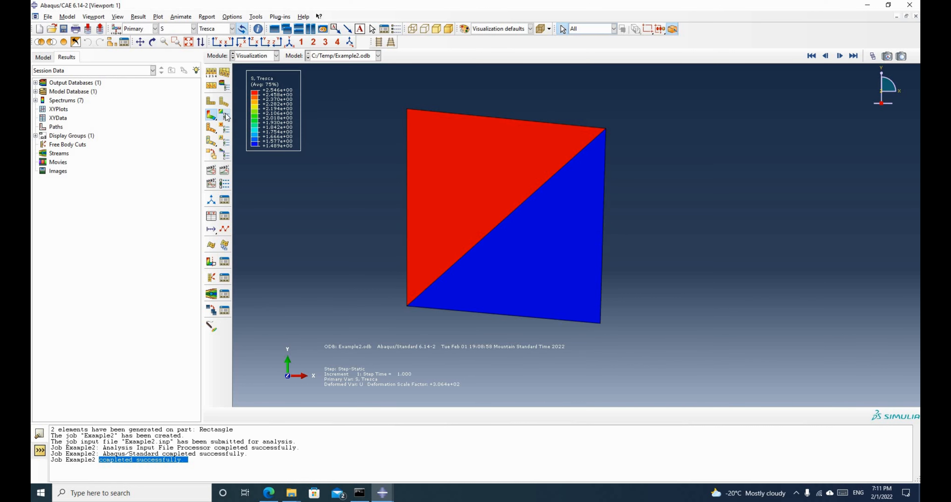
# Step: View the stress contours for Pressure, followed by Third Invariant
pyautogui.click(232, 28)
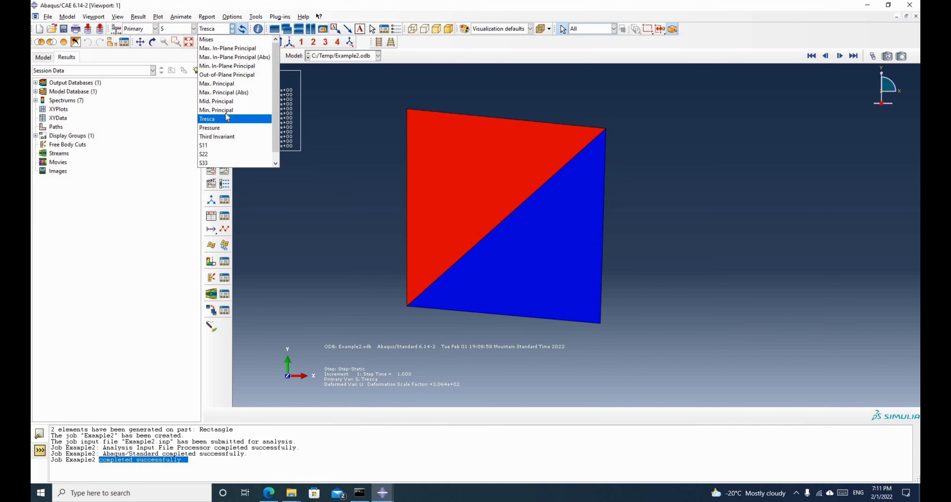
pyautogui.click(223, 129)
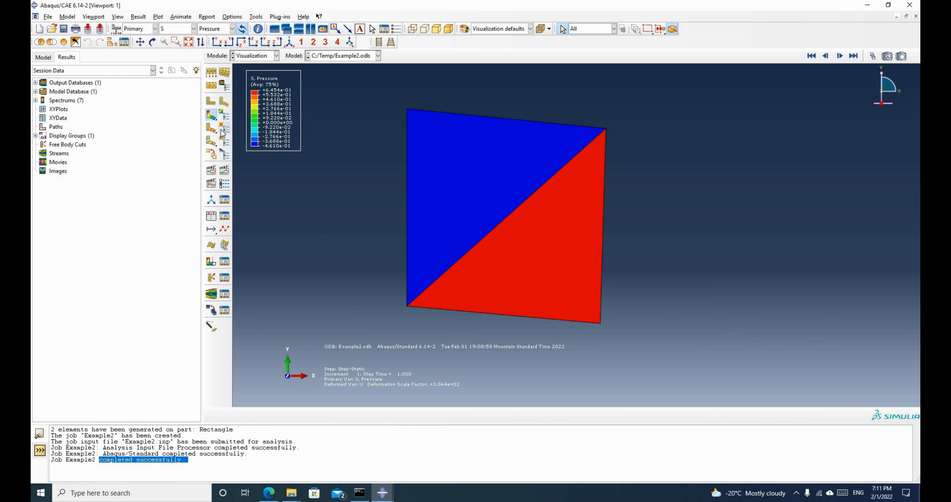
pyautogui.click(224, 29)
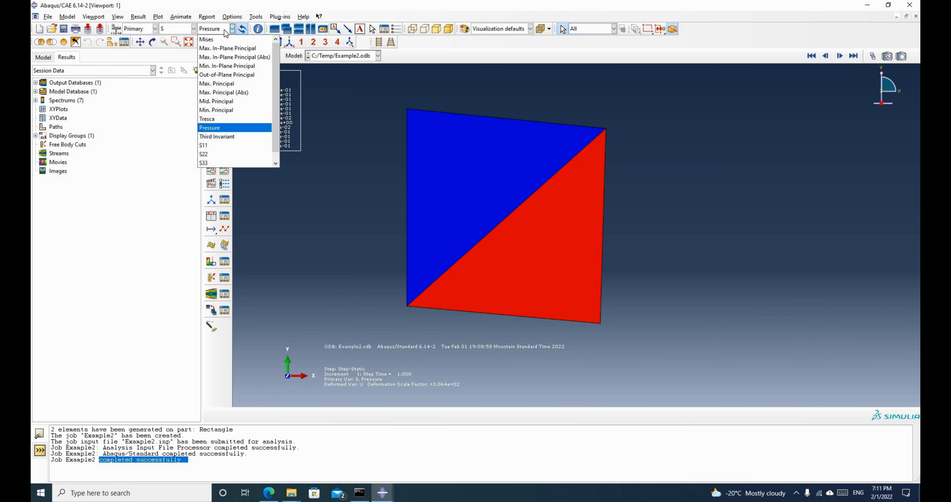
pyautogui.click(224, 136)
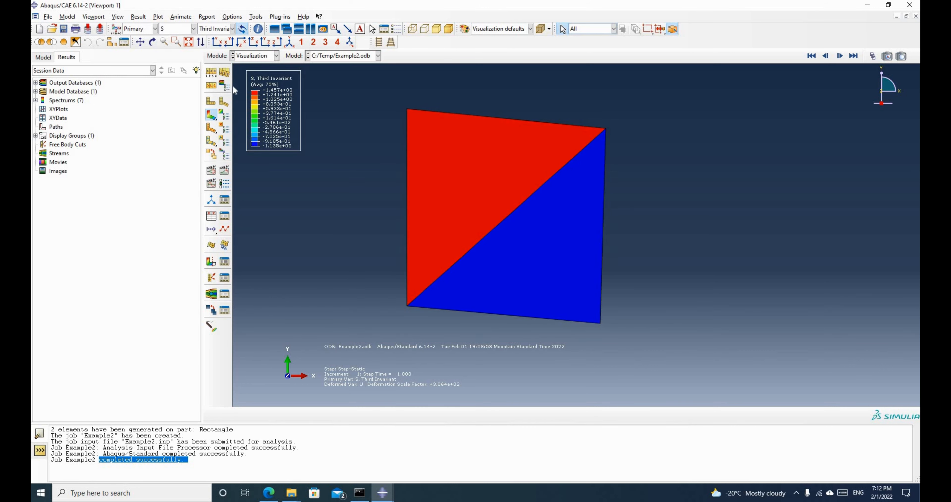
# Step: View the stress contours for component S11, followed by S22
pyautogui.click(231, 29)
pyautogui.scroll(-1, 241, 126)
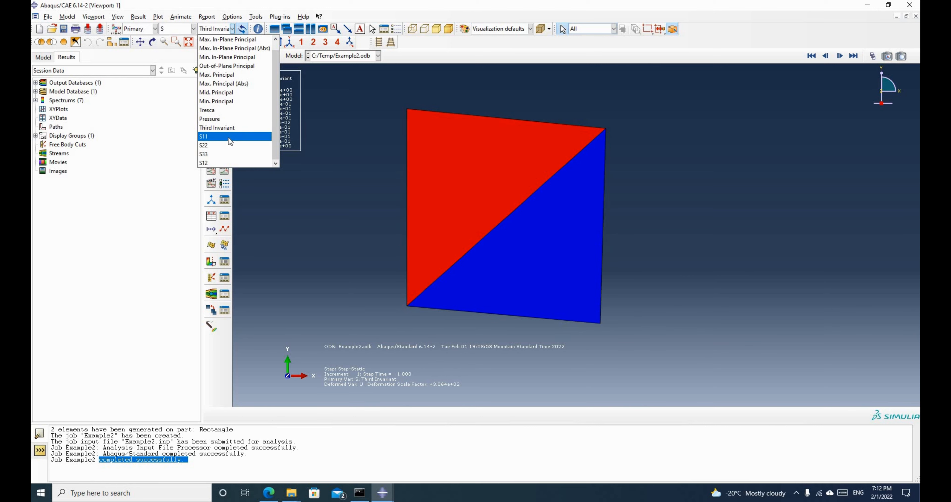
pyautogui.click(214, 135)
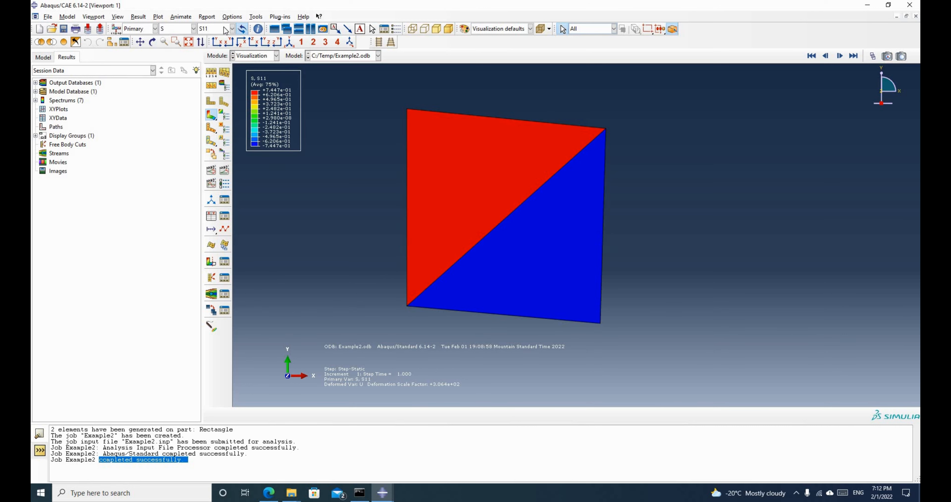
pyautogui.click(224, 28)
pyautogui.click(215, 145)
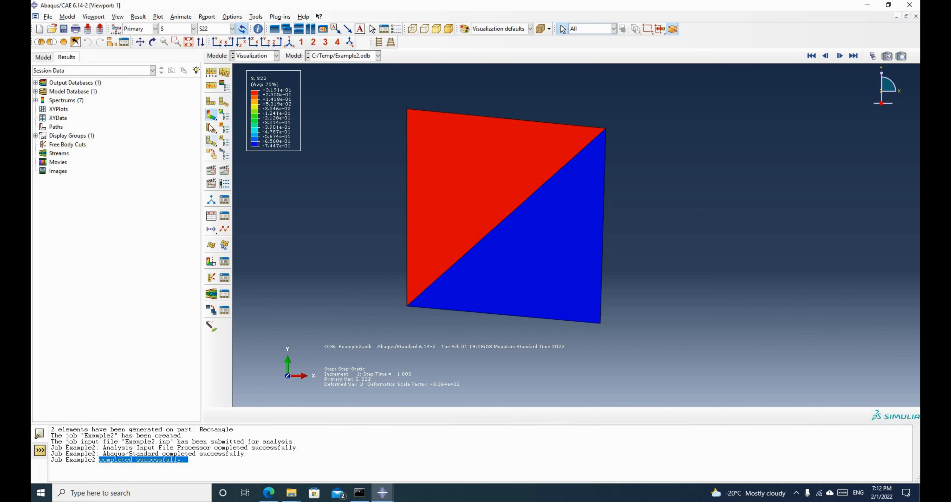
# Step: View the stress contours for component S33, followed by S12
pyautogui.click(232, 28)
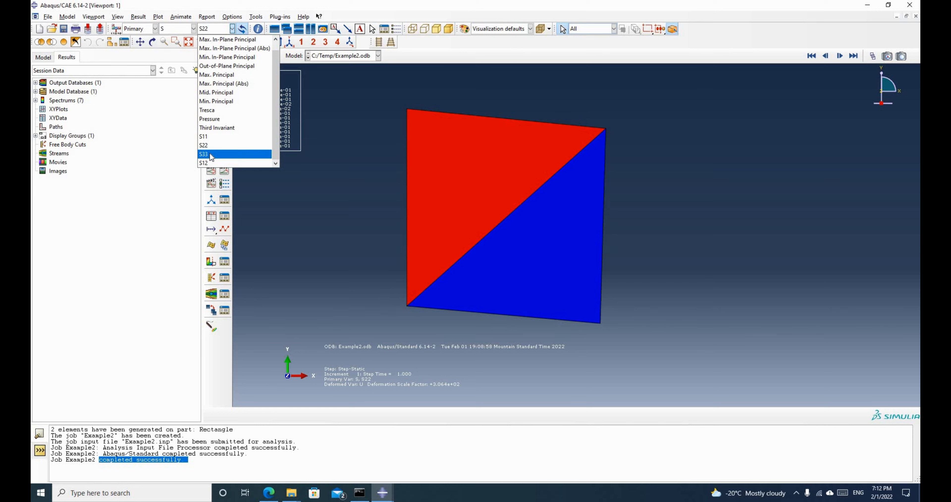
pyautogui.click(211, 154)
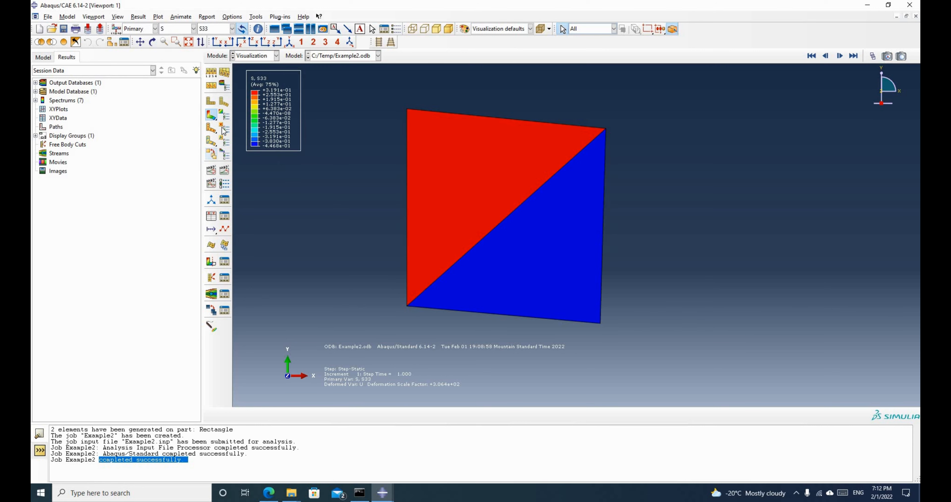
pyautogui.click(232, 29)
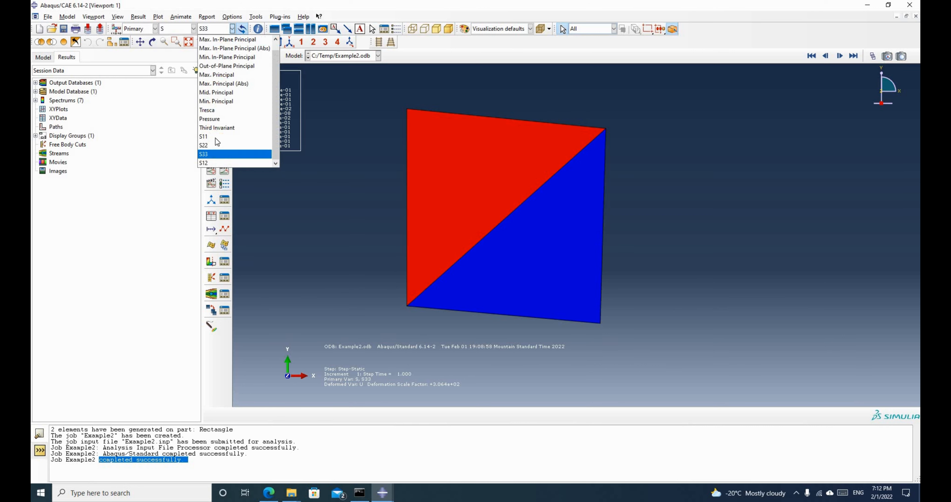
pyautogui.click(213, 163)
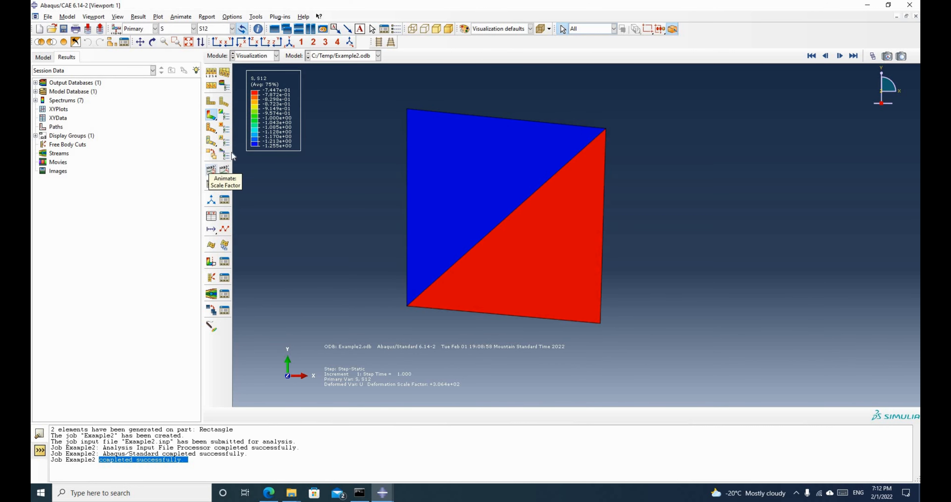
pyautogui.scroll(-1, 375, 190)
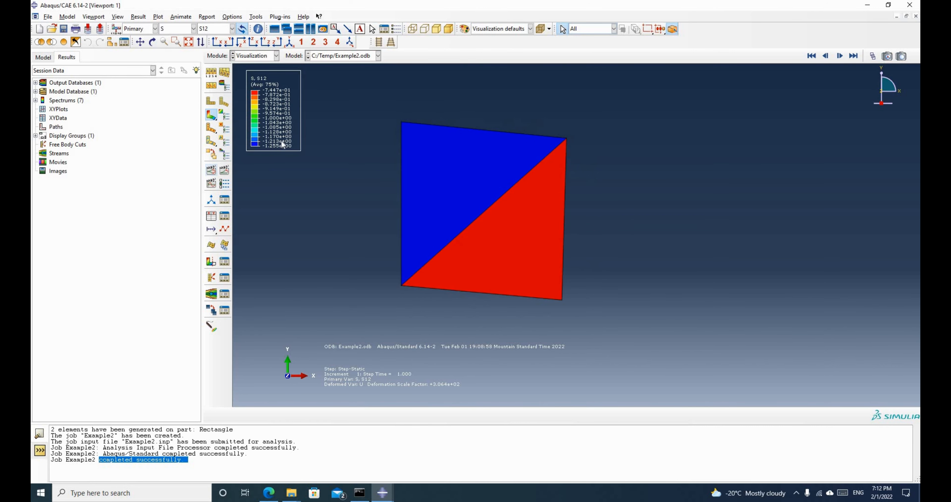
pyautogui.click(225, 30)
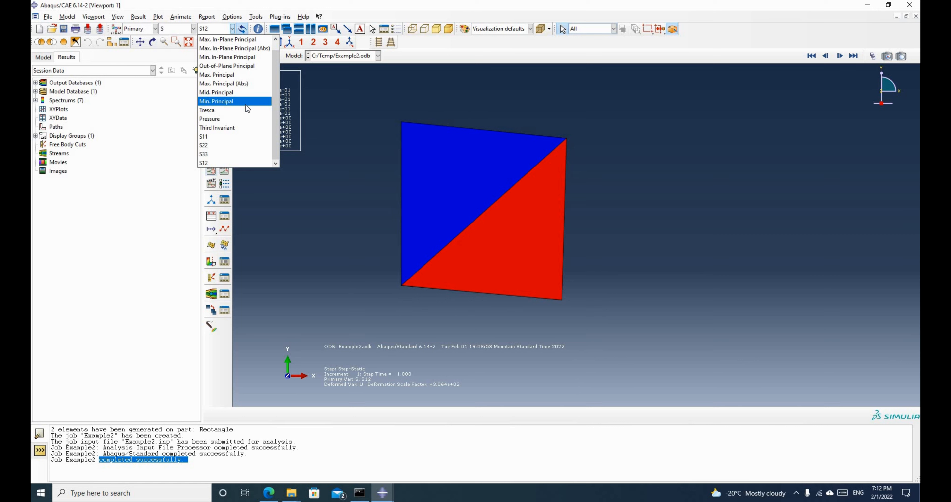
pyautogui.scroll(1, 236, 71)
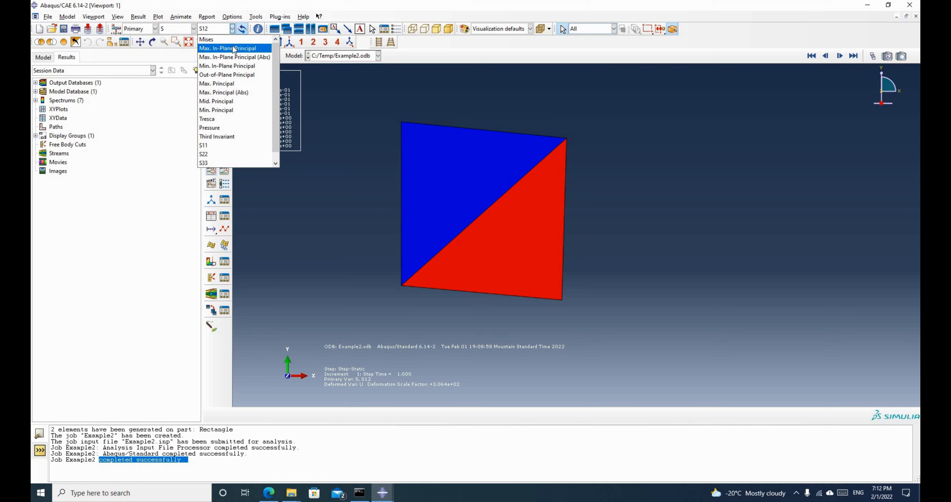
pyautogui.scroll(-1, 236, 105)
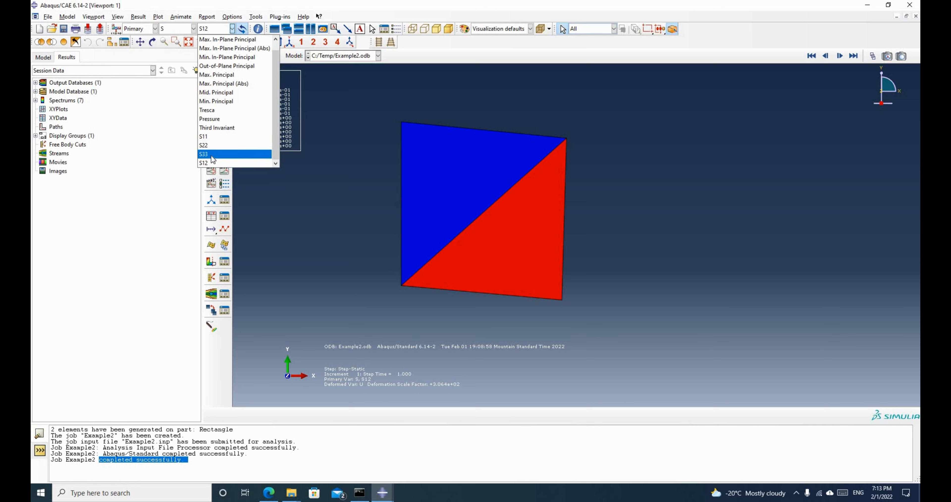
pyautogui.click(355, 126)
pyautogui.scroll(-2, 380, 197)
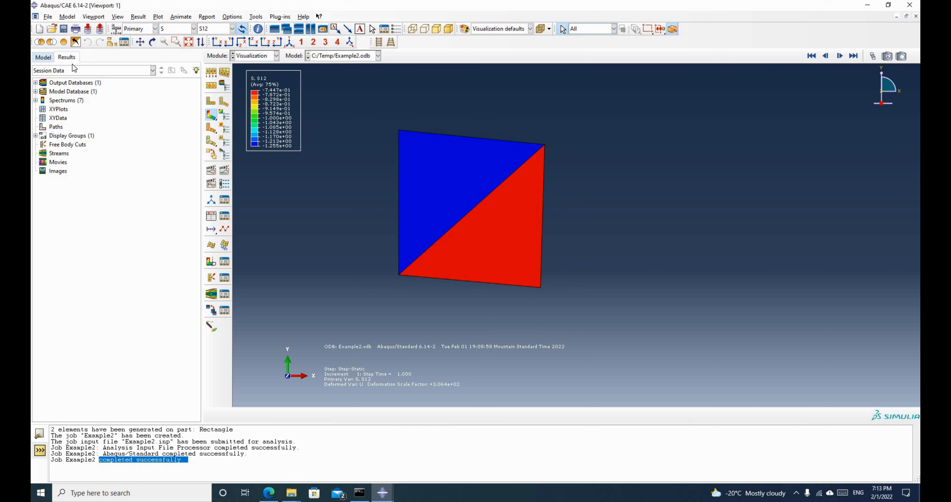
# Step: Return to the Mesh module and change the whole square's element type to quadratic geometric order, using CPE6M plane strain triangles
pyautogui.click(43, 58)
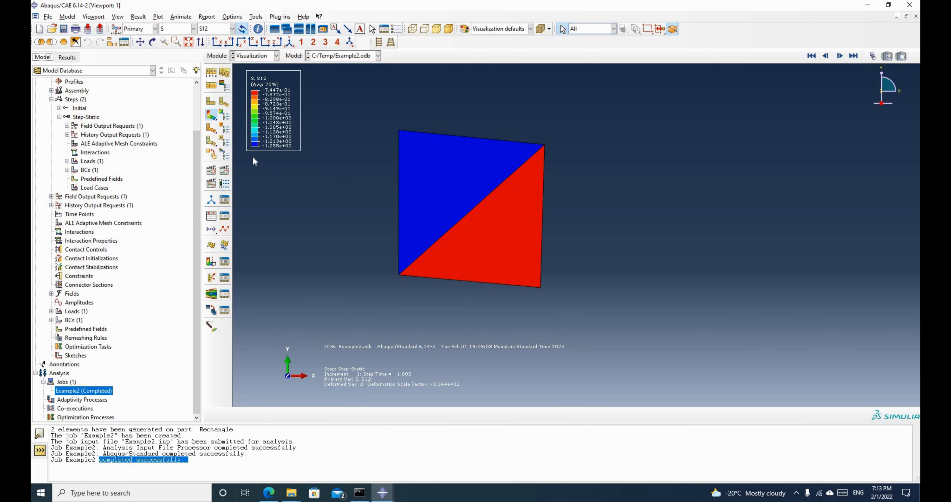
pyautogui.scroll(-2, 253, 159)
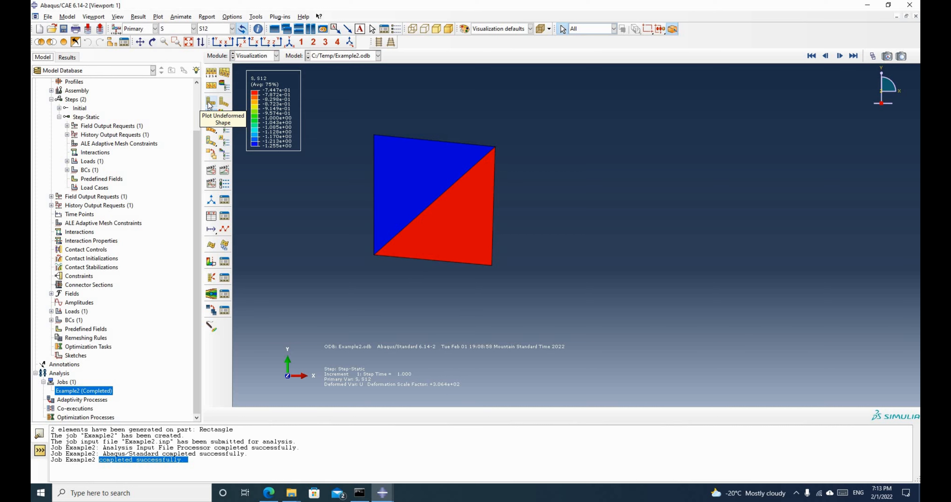
pyautogui.click(263, 56)
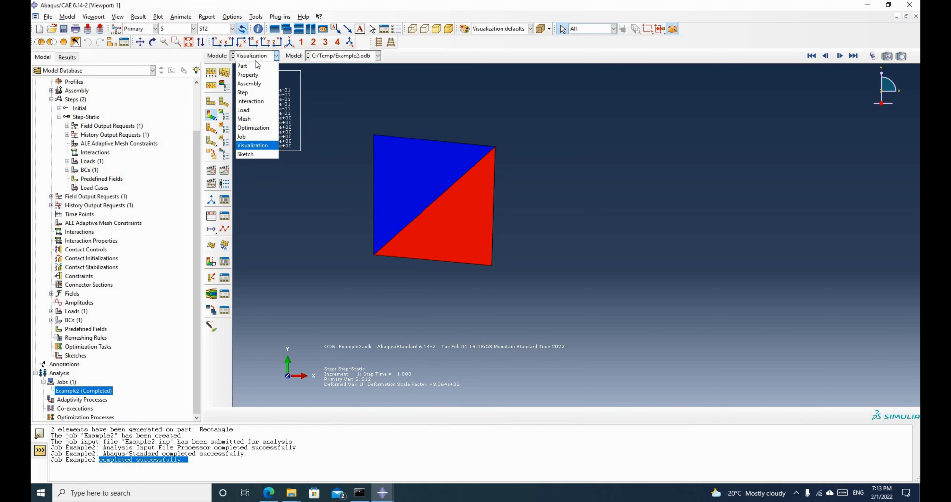
pyautogui.click(249, 119)
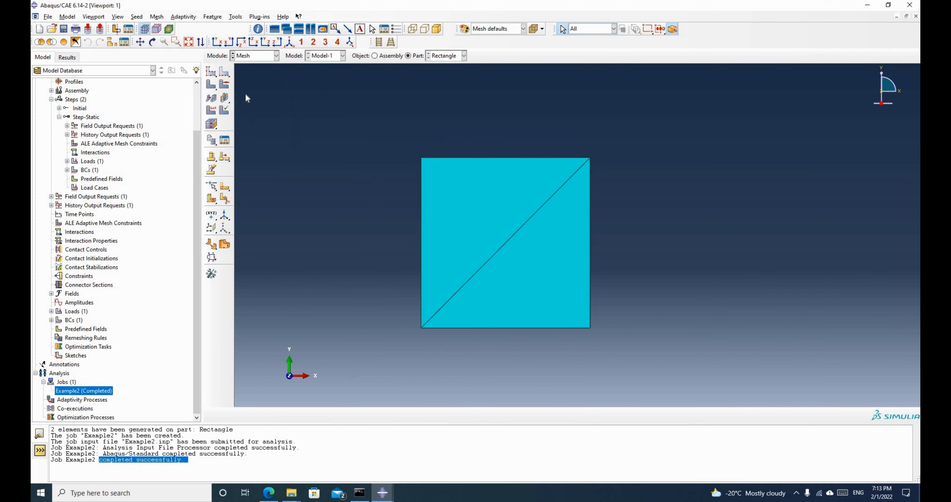
pyautogui.click(210, 110)
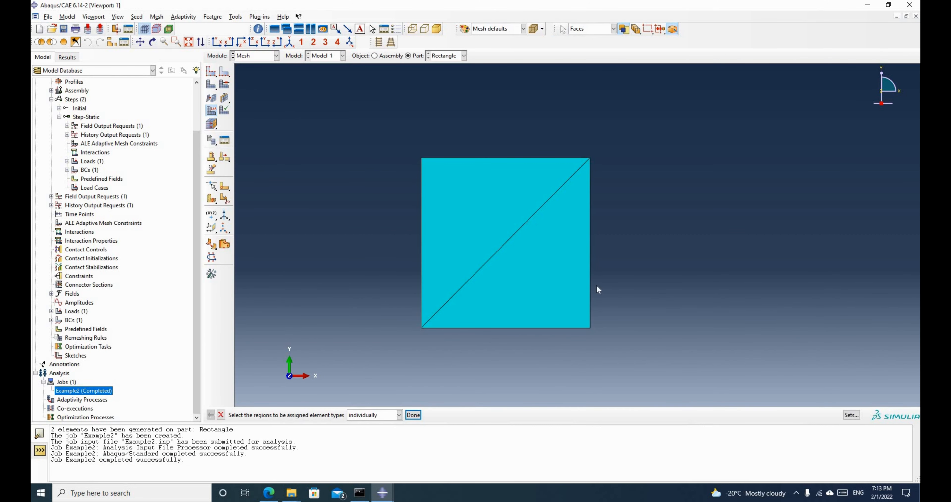
pyautogui.moveTo(356, 129); pyautogui.dragTo(660, 366)
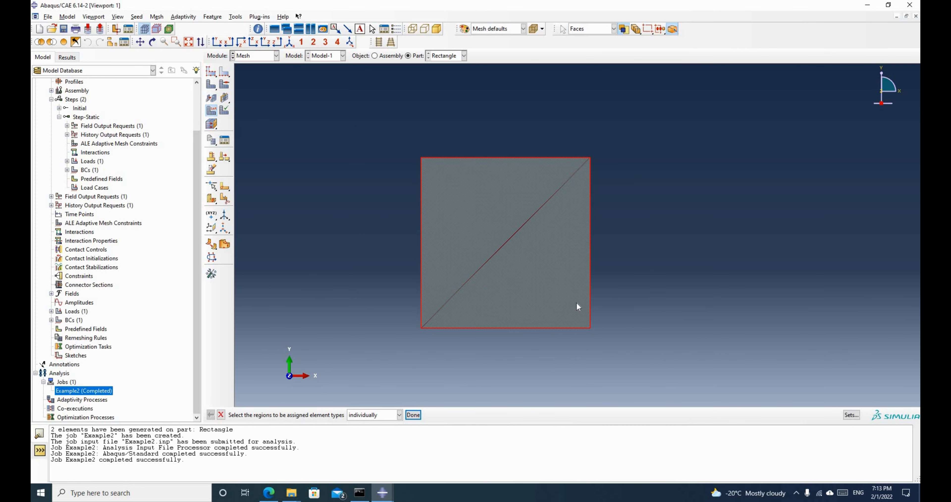
pyautogui.click(413, 415)
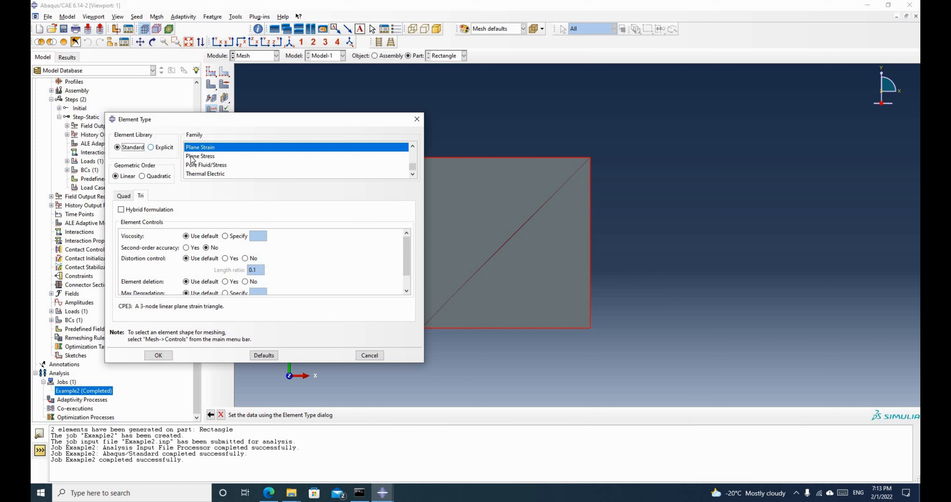
pyautogui.click(142, 176)
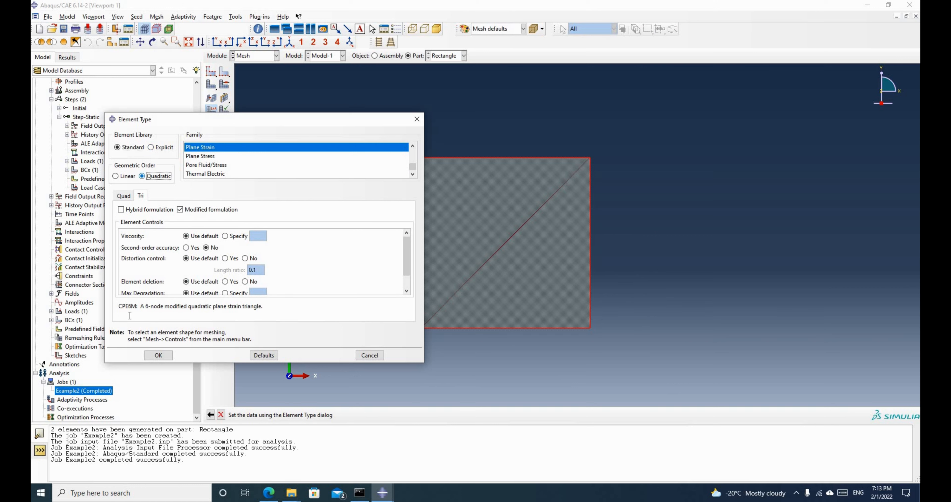
pyautogui.moveTo(119, 307); pyautogui.dragTo(270, 307)
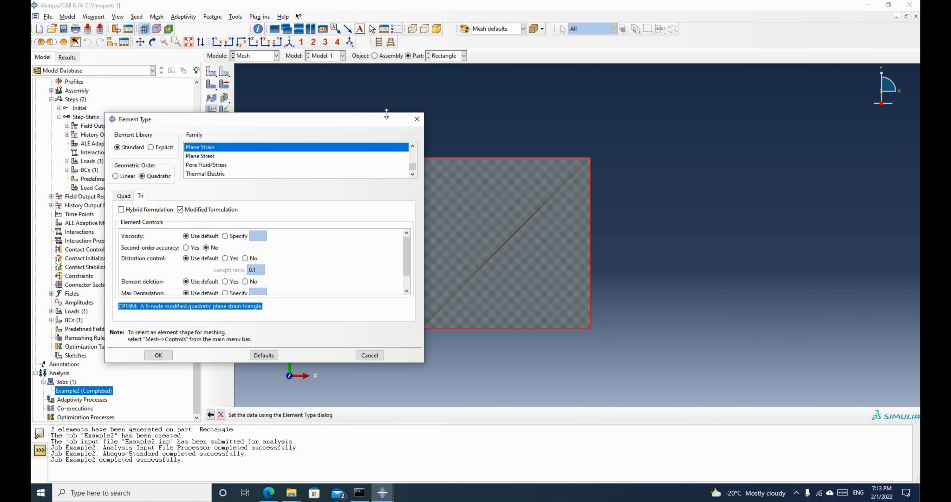
pyautogui.moveTo(269, 120); pyautogui.dragTo(156, 141)
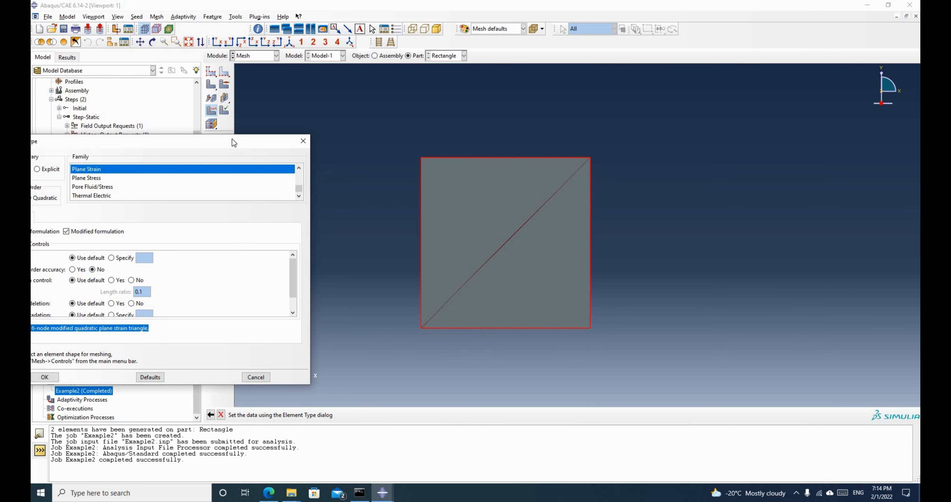
pyautogui.moveTo(232, 140); pyautogui.dragTo(357, 122)
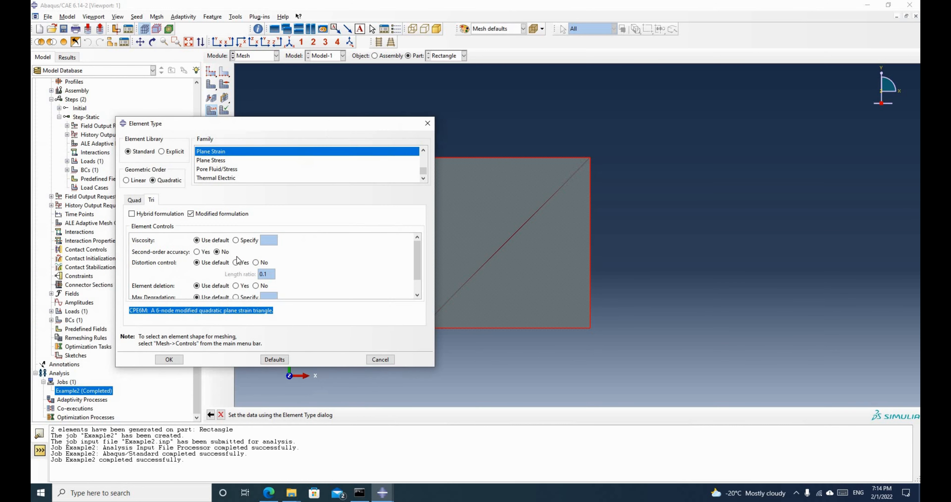
pyautogui.click(169, 359)
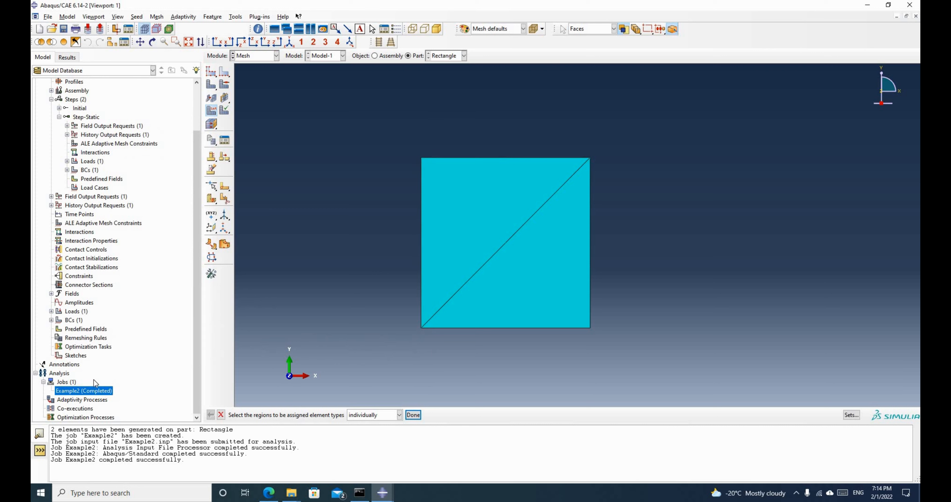
pyautogui.click(93, 392)
pyautogui.rightClick(93, 392)
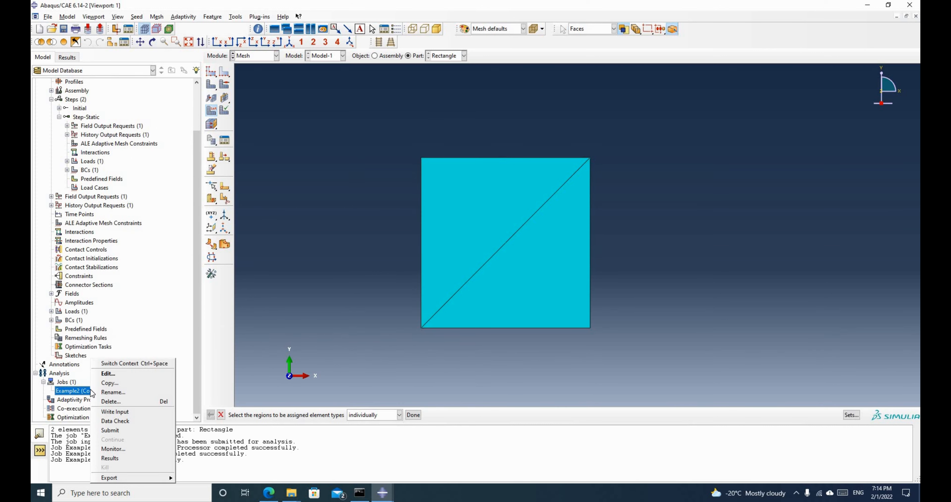
pyautogui.click(117, 430)
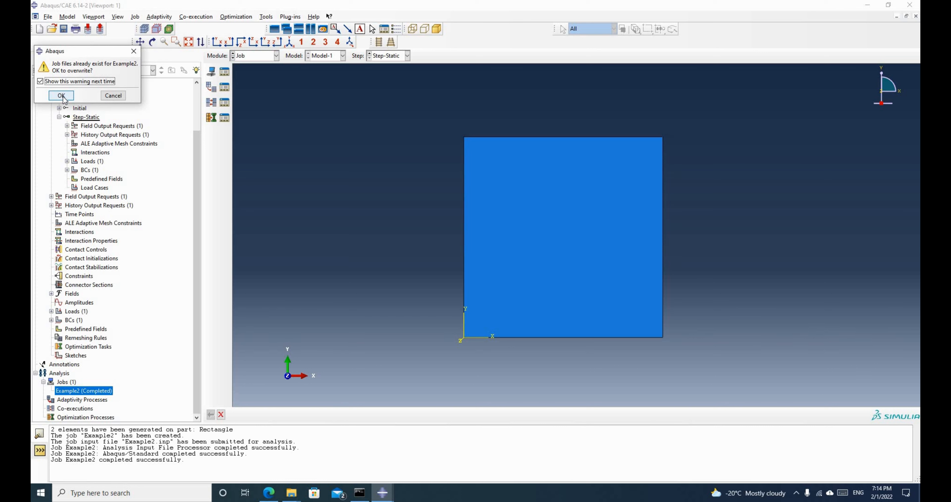
pyautogui.click(117, 96)
# Step: Create a full analysis job named QuadraticExample from Model-1, keeping the default submission settings
pyautogui.rightClick(70, 381)
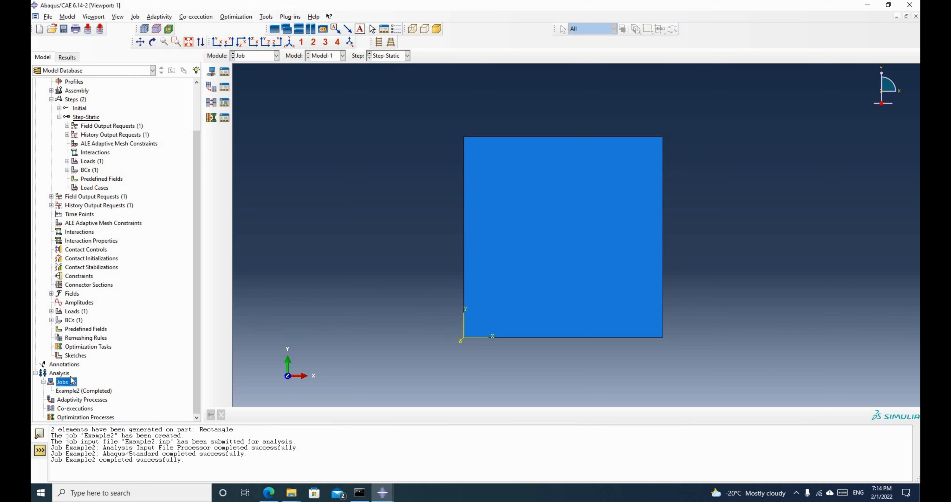
pyautogui.click(92, 404)
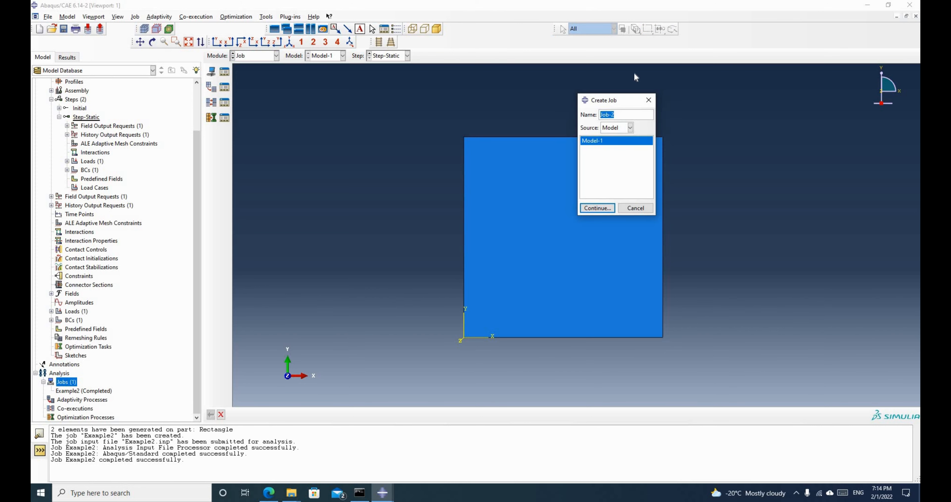
pyautogui.write('Quad')
pyautogui.press('BackSpace')
pyautogui.write('raticExample')
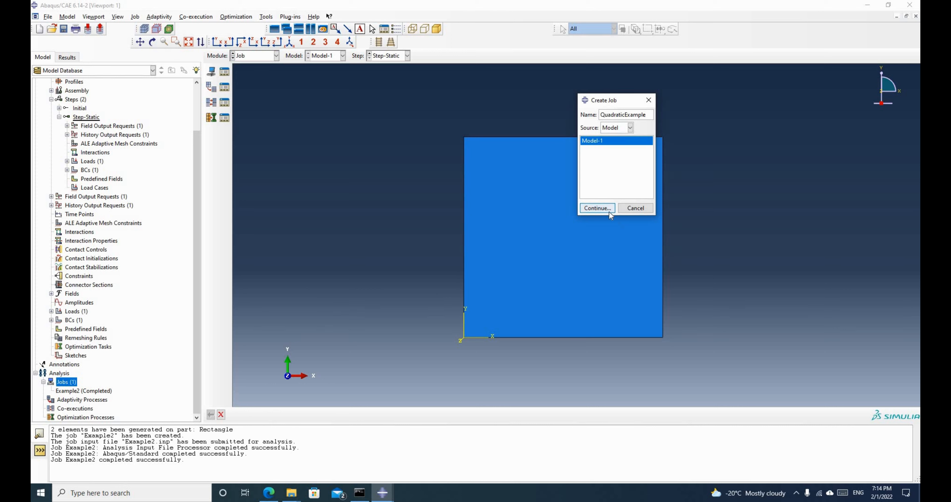
pyautogui.click(597, 208)
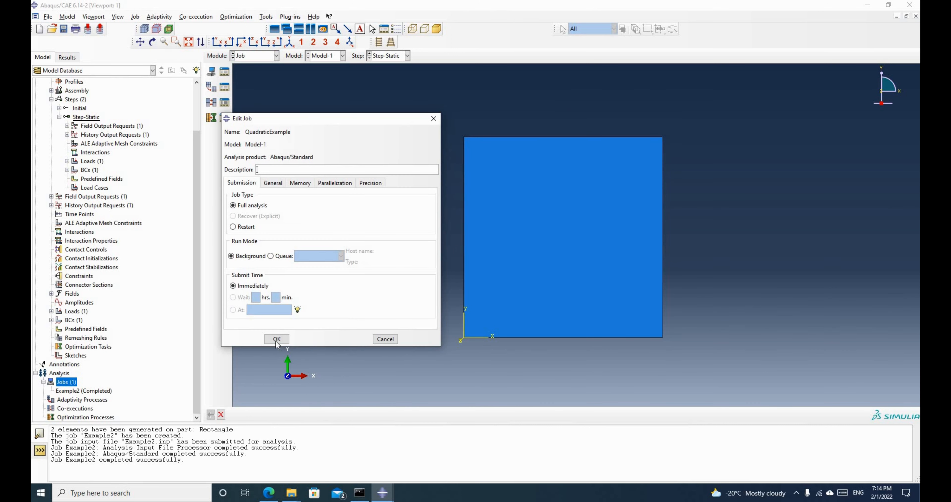
pyautogui.click(277, 338)
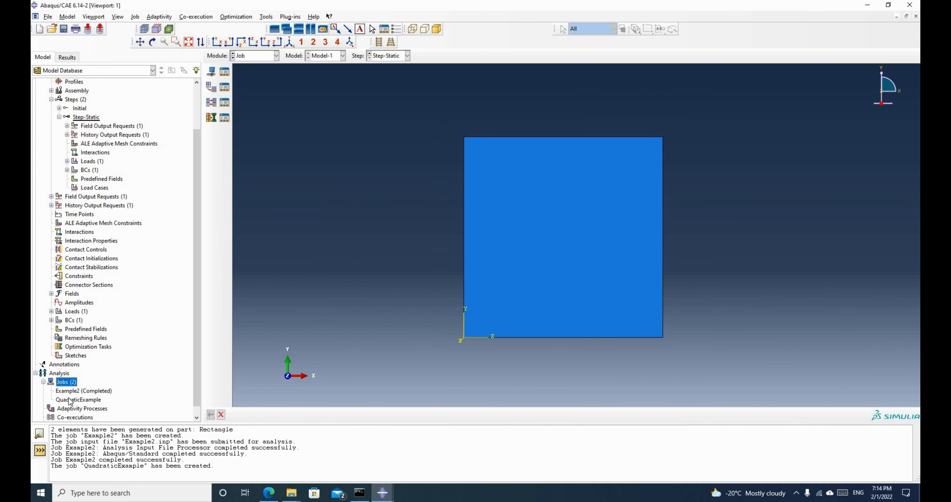
# Step: Submit the QuadraticExample job for analysis and follow its progress messages
pyautogui.rightClick(74, 399)
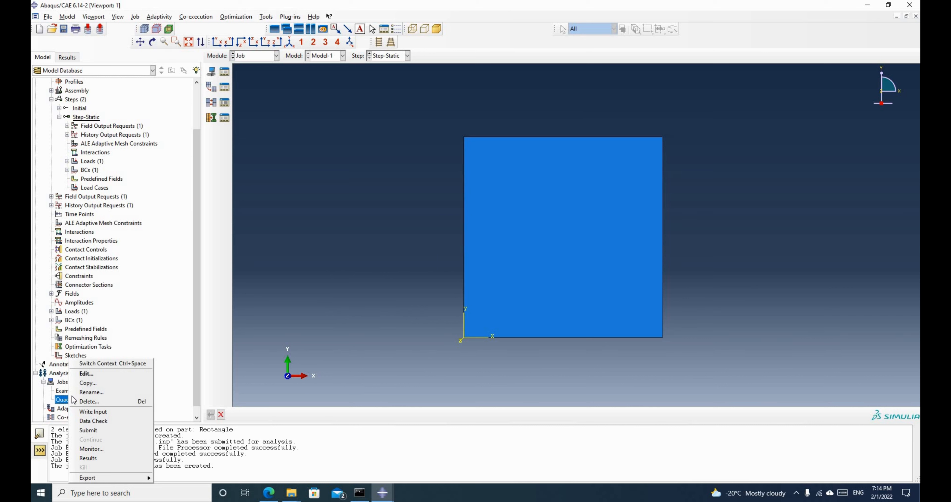
pyautogui.click(94, 430)
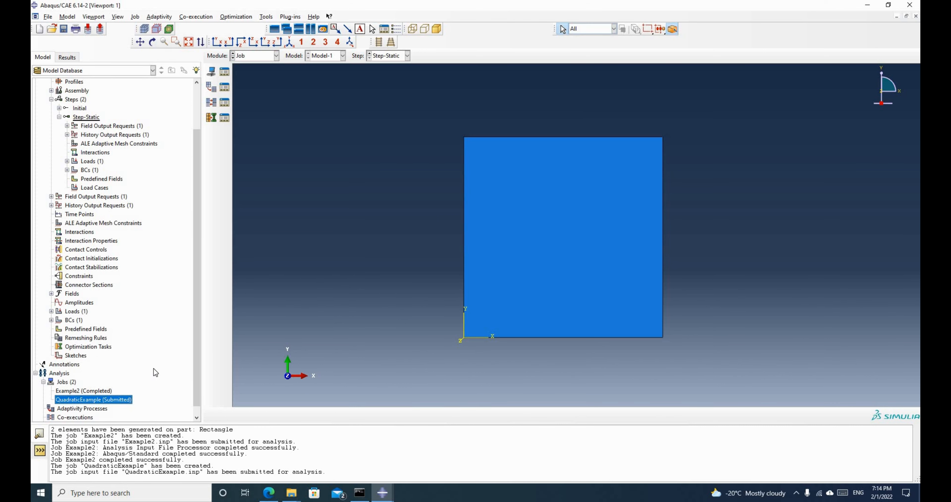
pyautogui.scroll(2, 237, 356)
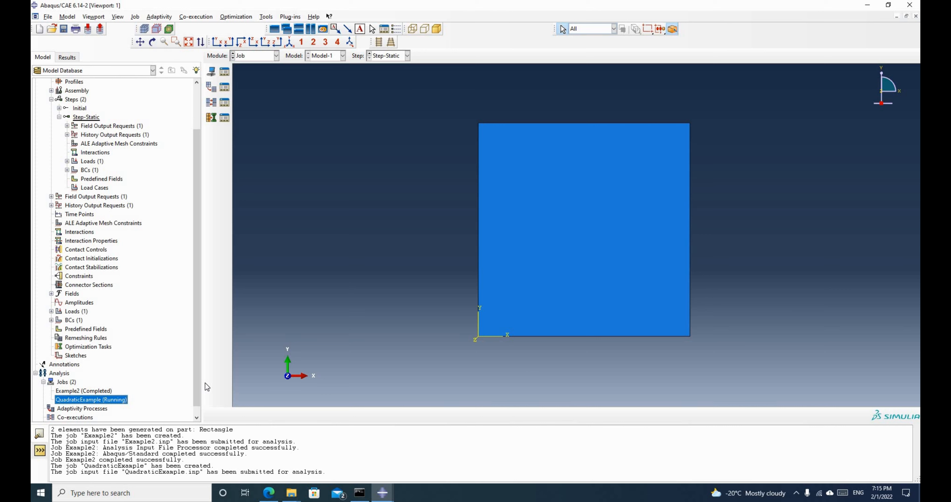
pyautogui.scroll(-1, 153, 394)
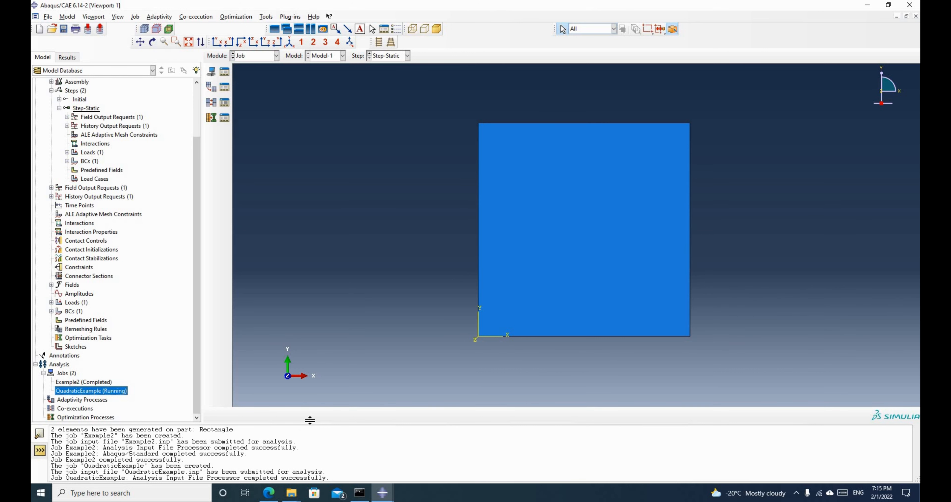
# Step: Enlarge the message area to read the job log, and open the results of the completed QuadraticExample job
pyautogui.moveTo(309, 417); pyautogui.dragTo(311, 371)
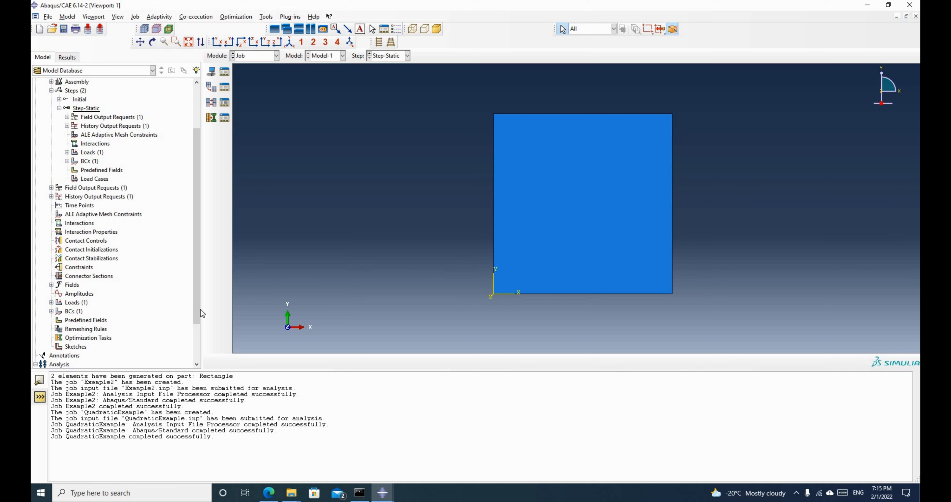
pyautogui.scroll(-2, 200, 350)
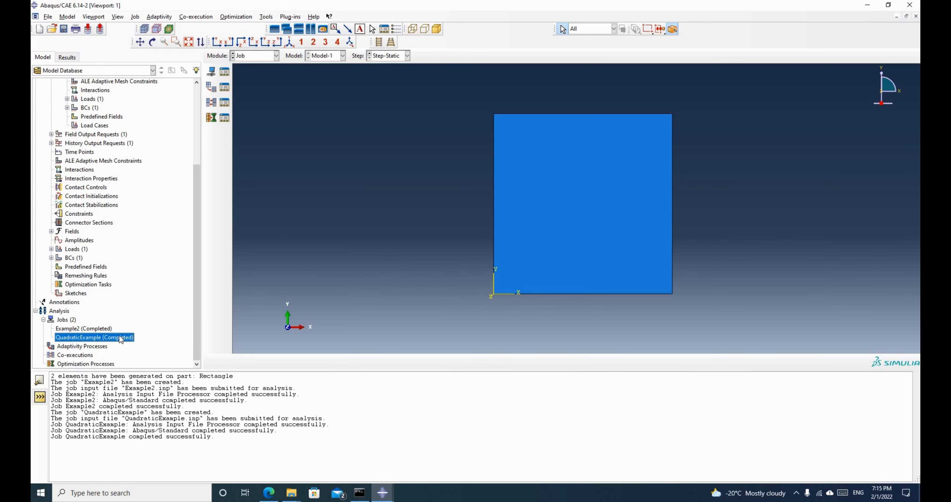
pyautogui.rightClick(117, 337)
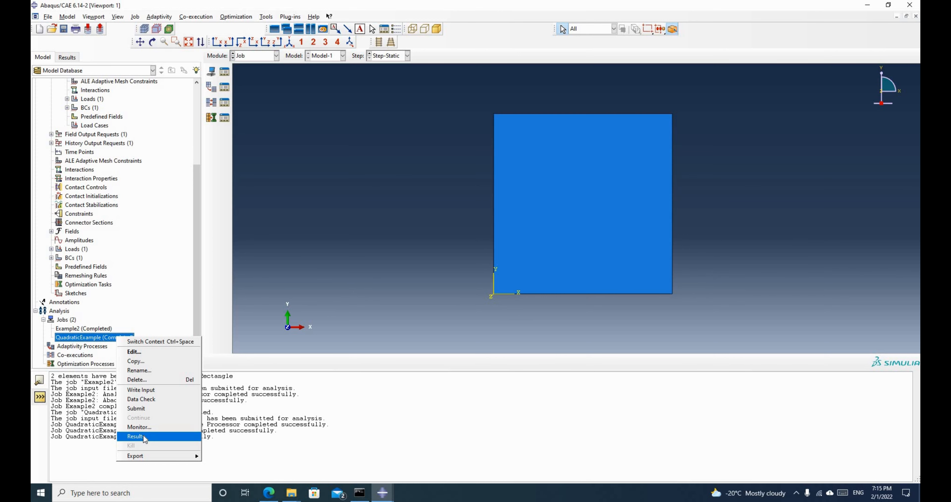
pyautogui.click(136, 436)
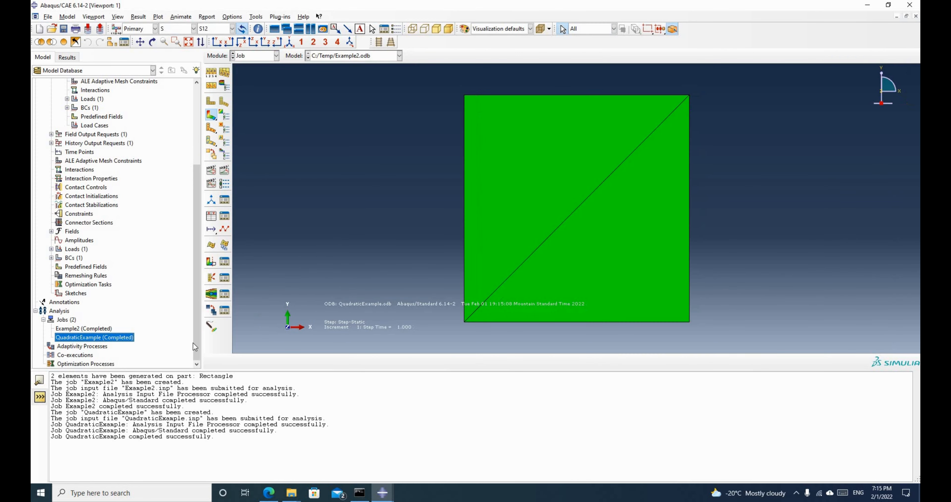
# Step: Plot the Mises stress contours on the deformed shape and examine how the quadratic element edges bend
pyautogui.click(212, 118)
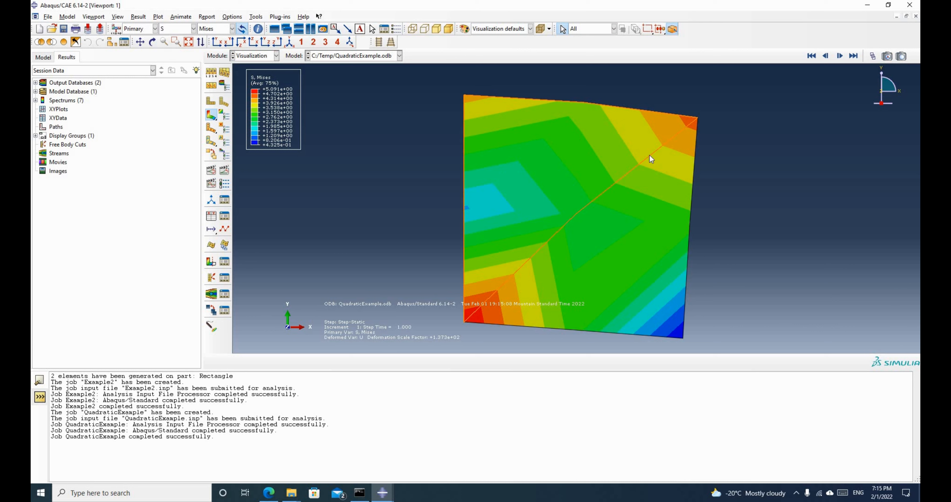
pyautogui.click(155, 44)
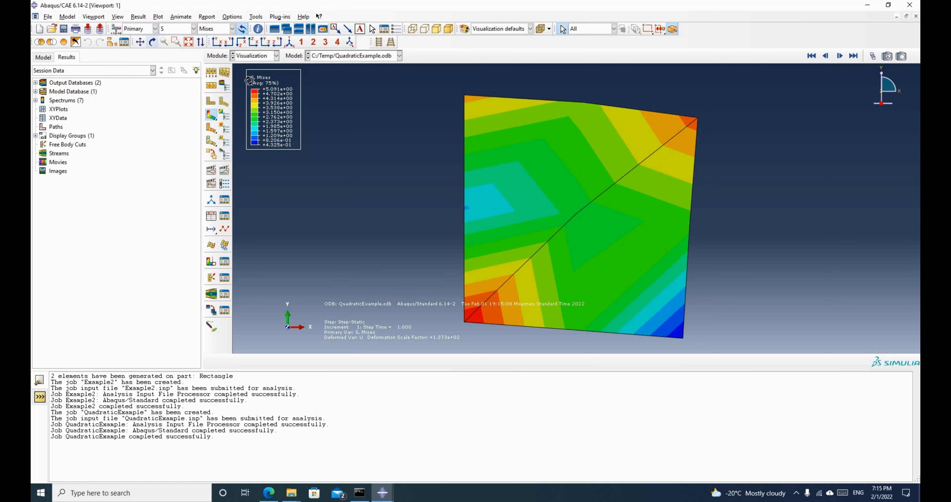
pyautogui.moveTo(658, 159); pyautogui.dragTo(660, 161)
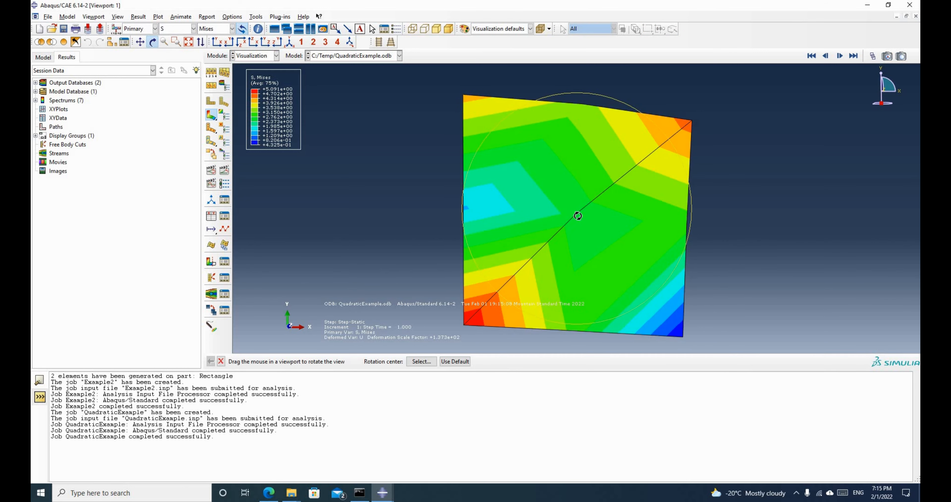
pyautogui.moveTo(563, 234); pyautogui.dragTo(542, 260)
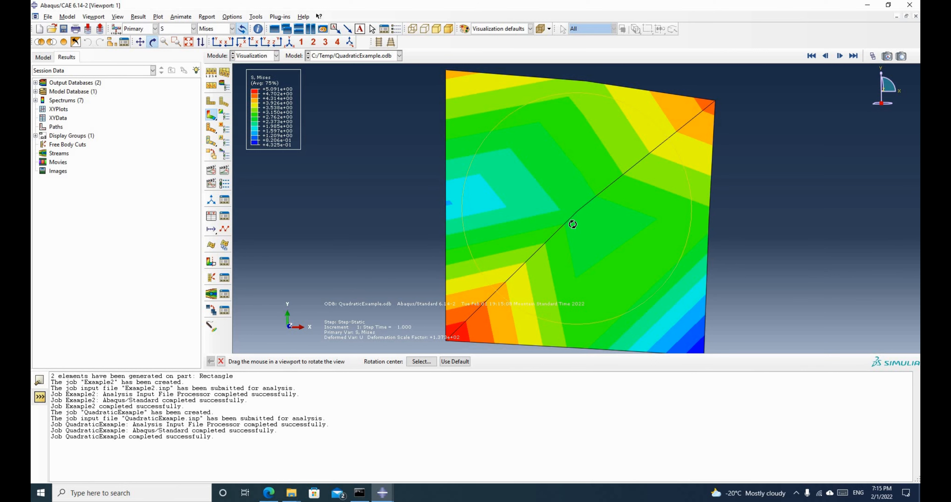
pyautogui.scroll(4, 585, 221)
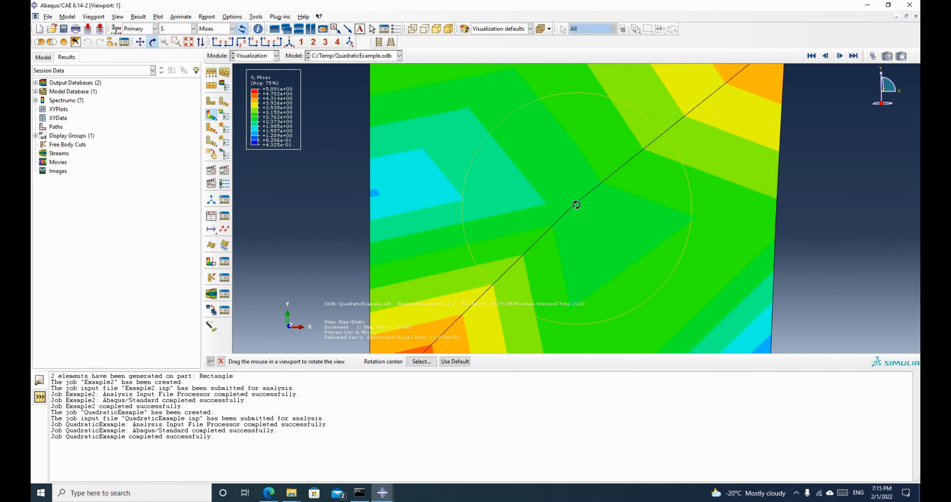
pyautogui.scroll(-5, 608, 243)
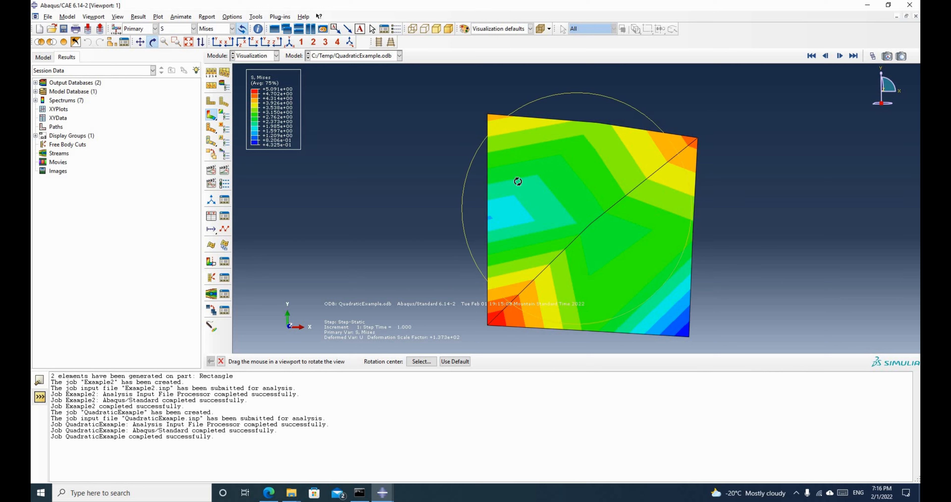
# Step: Open the Probe Values query for the Mises stress and set it to probe nodes instead of elements
pyautogui.click(263, 17)
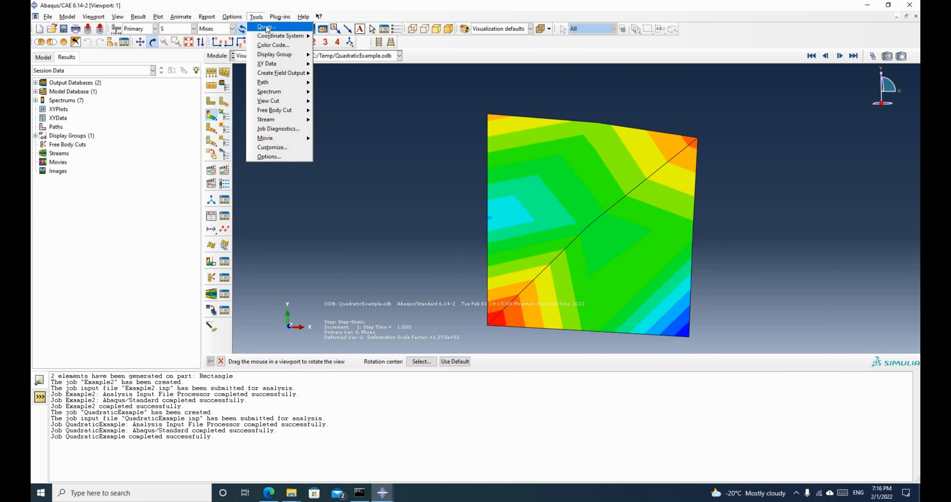
pyautogui.click(267, 29)
pyautogui.click(117, 183)
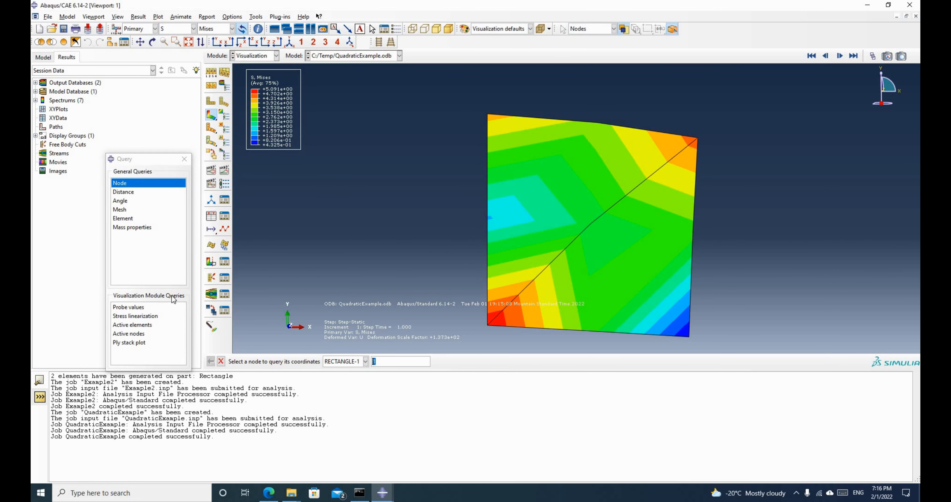
pyautogui.click(226, 295)
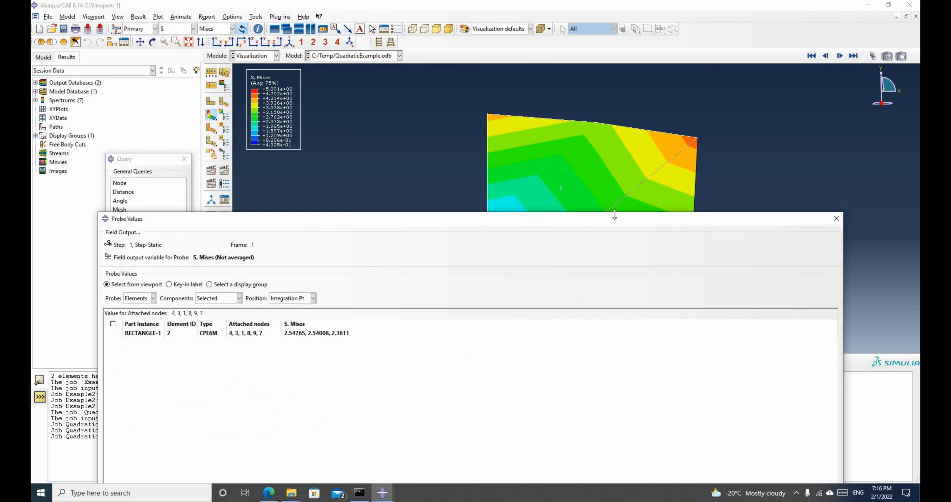
pyautogui.moveTo(614, 213); pyautogui.dragTo(592, 339)
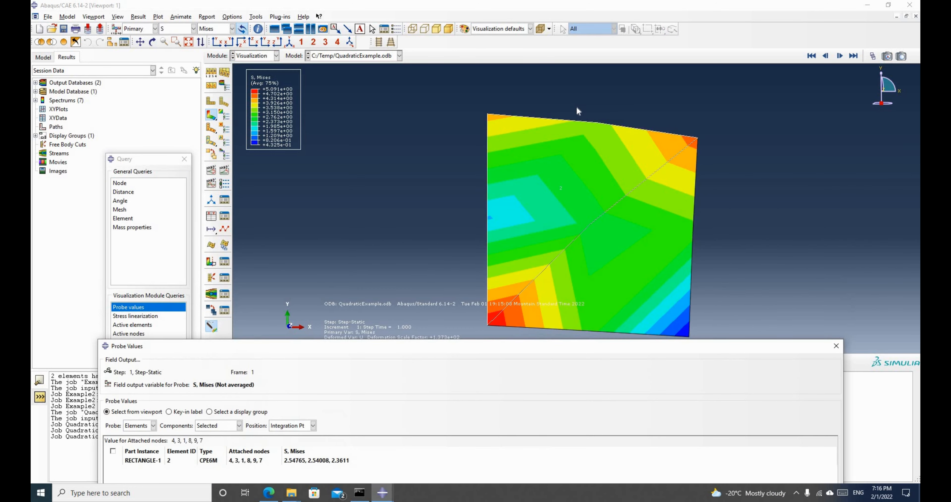
pyautogui.click(147, 425)
pyautogui.click(143, 443)
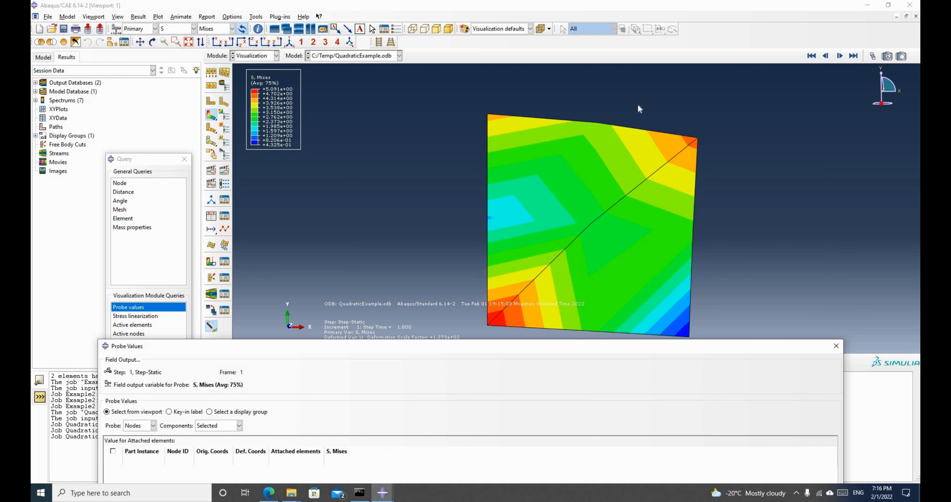
# Step: Probe the Mises stress at the midside node of the square's upper edge and at its upper-left corner node
pyautogui.moveTo(598, 123)
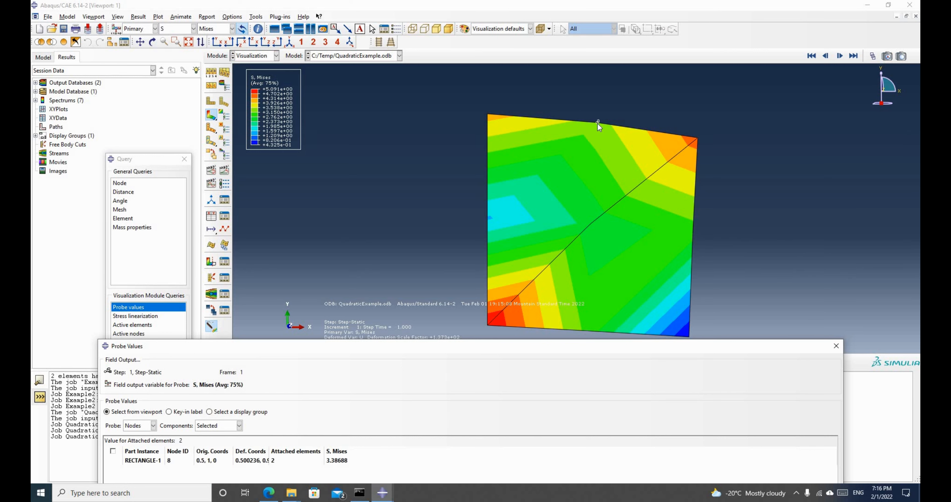
pyautogui.click(598, 124)
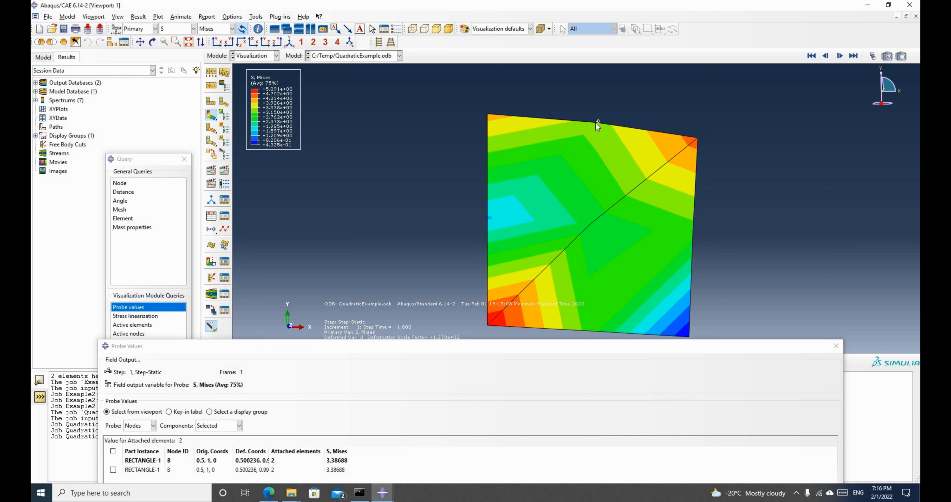
pyautogui.click(488, 117)
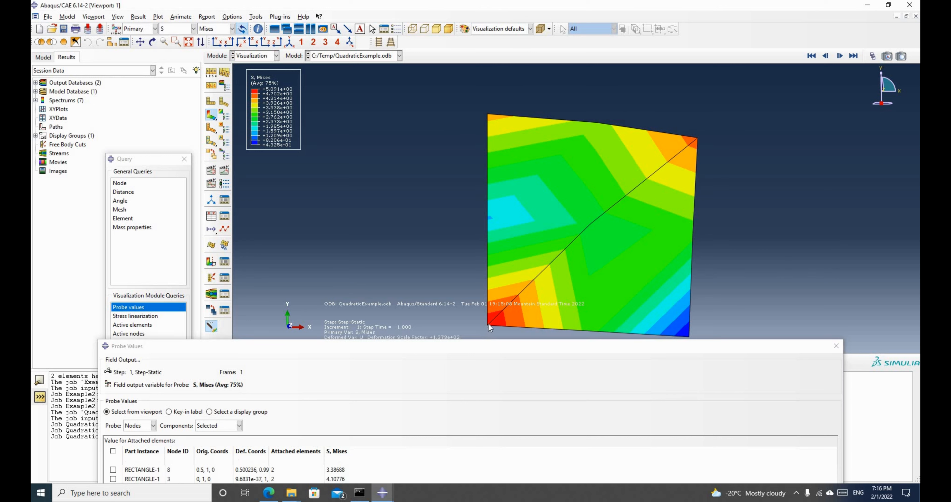